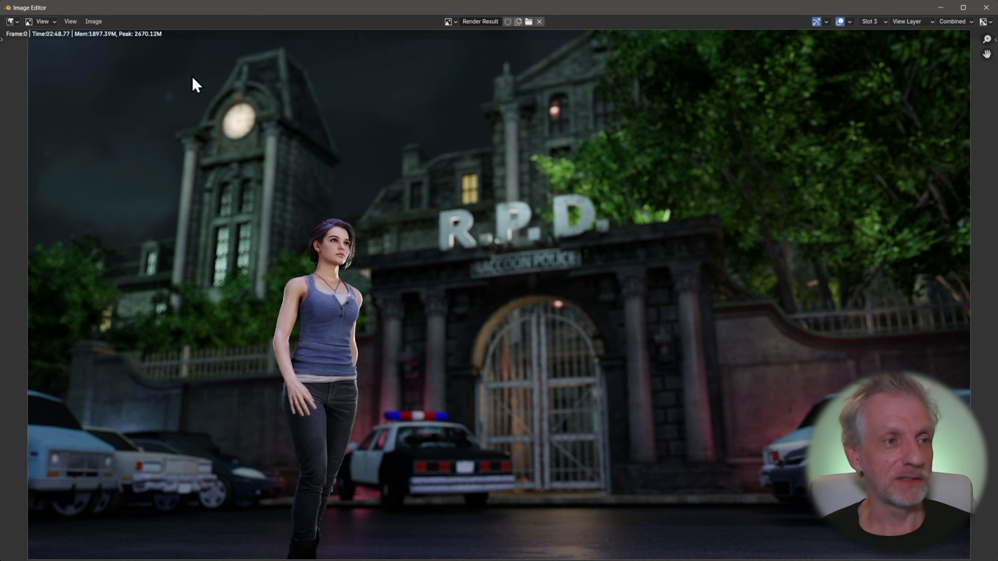
# Save the rendered image to the Demo folder as a PNG named Demo Stream v2, and close the render window
pyautogui.click(98, 22)
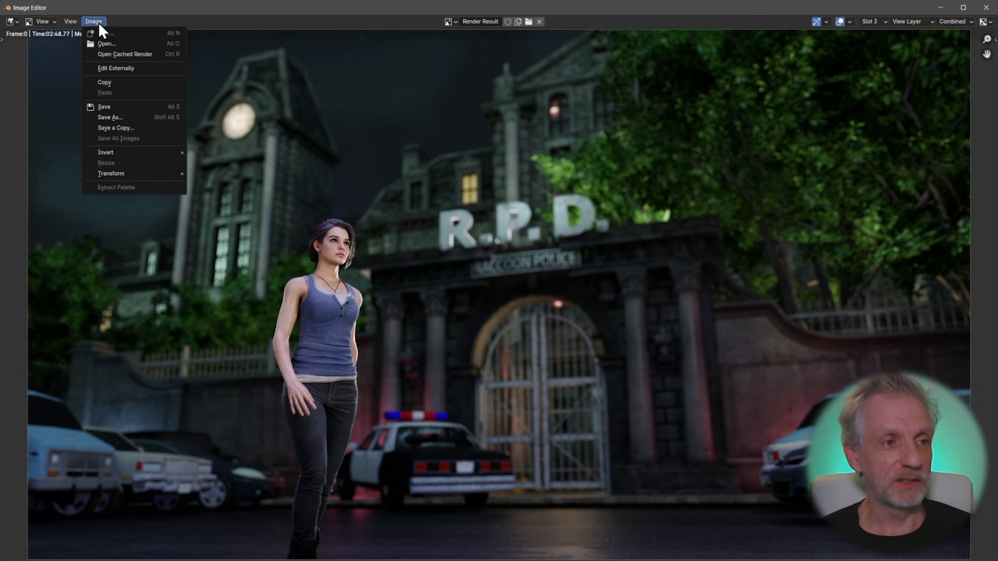
pyautogui.click(134, 117)
pyautogui.click(407, 411)
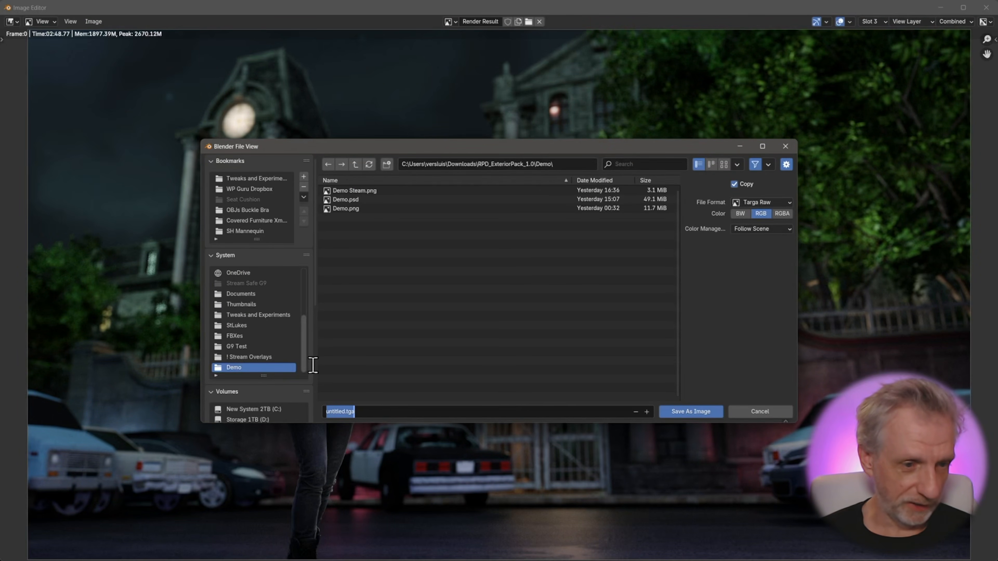
pyautogui.write('Demo Stream v')
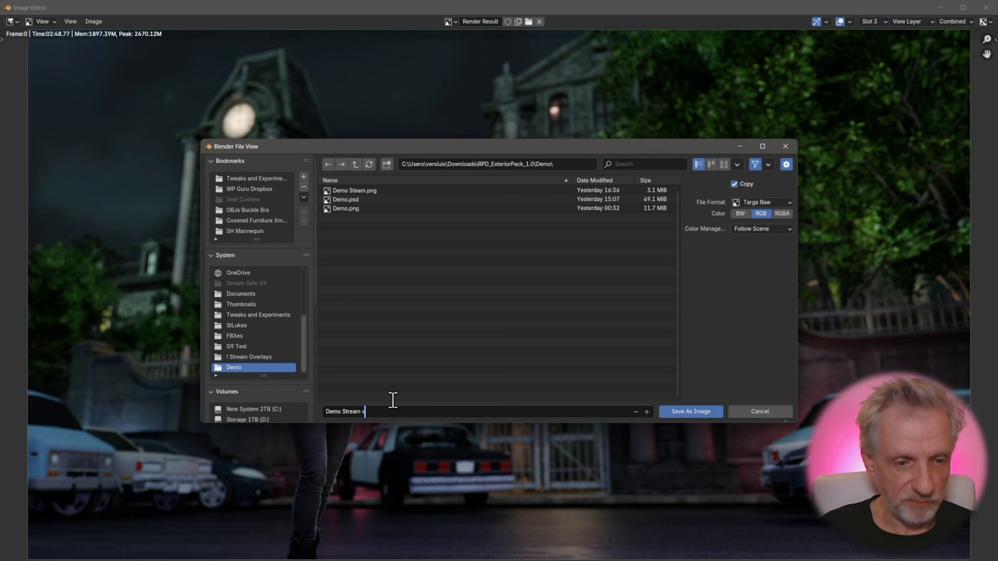
pyautogui.press('Return')
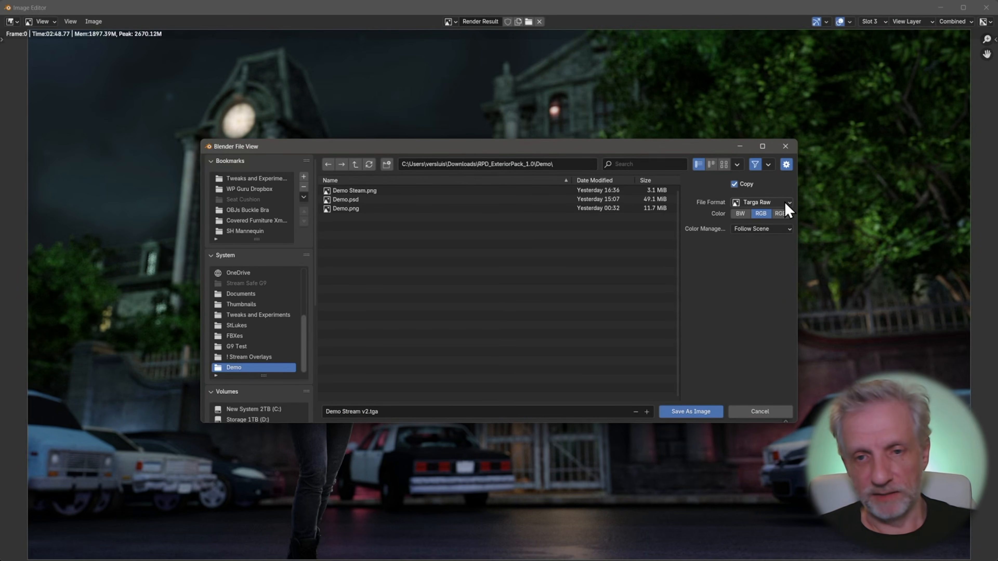
pyautogui.click(784, 204)
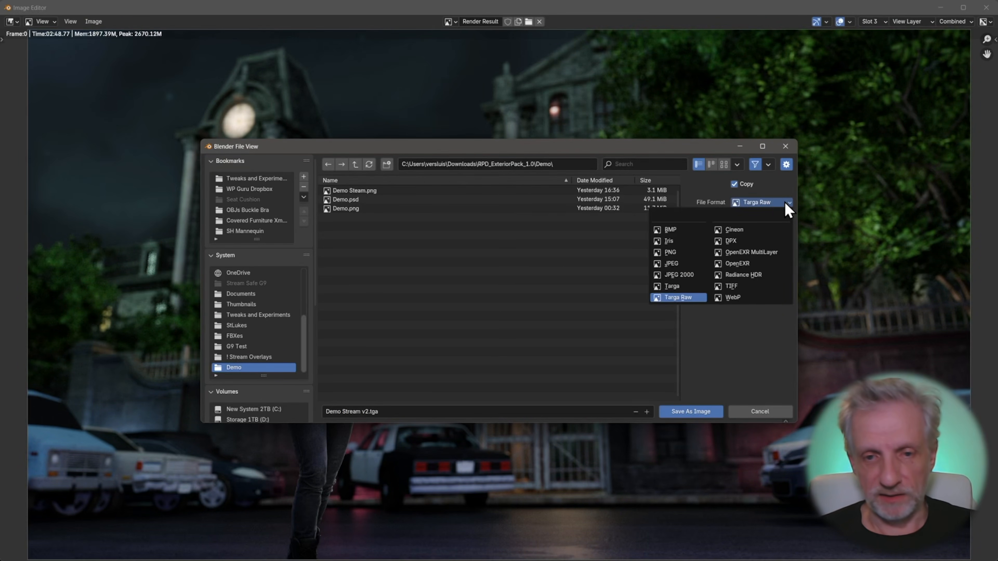
pyautogui.click(680, 253)
pyautogui.click(692, 412)
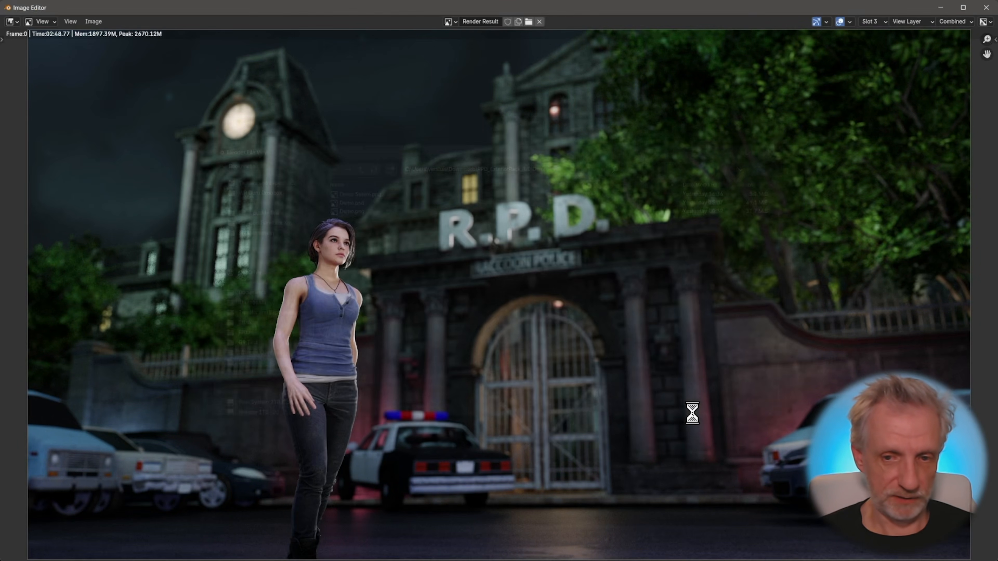
pyautogui.click(986, 7)
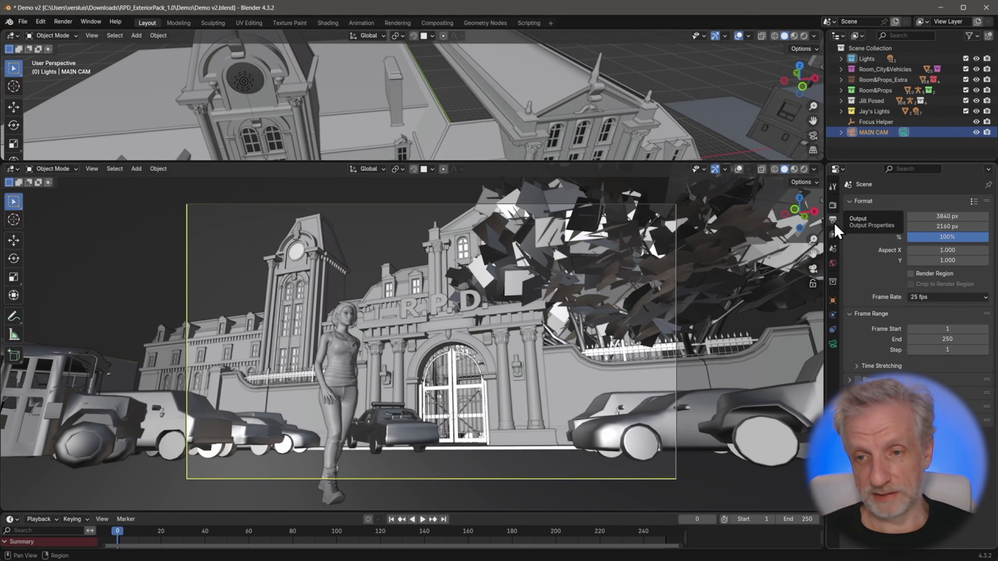
# Set the scene's output resolution to 1920 × 1080 px
pyautogui.click(957, 216)
pyautogui.write('1920')
pyautogui.press('Tab')
pyautogui.write('1080')
pyautogui.press('Return')
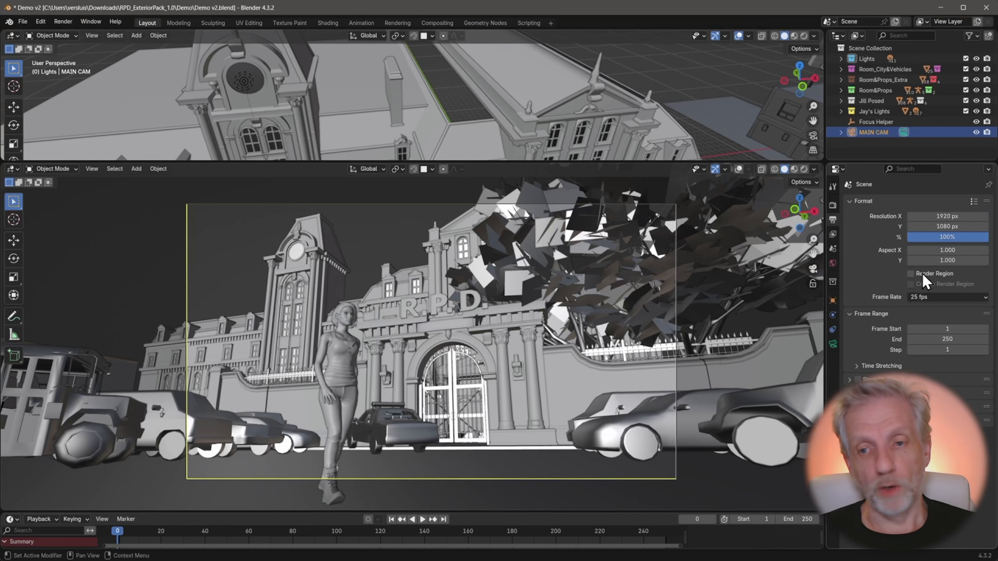
# Try a resolution scale of 400% for the render output, and set it back to 100%
pyautogui.click(948, 238)
pyautogui.write('4')
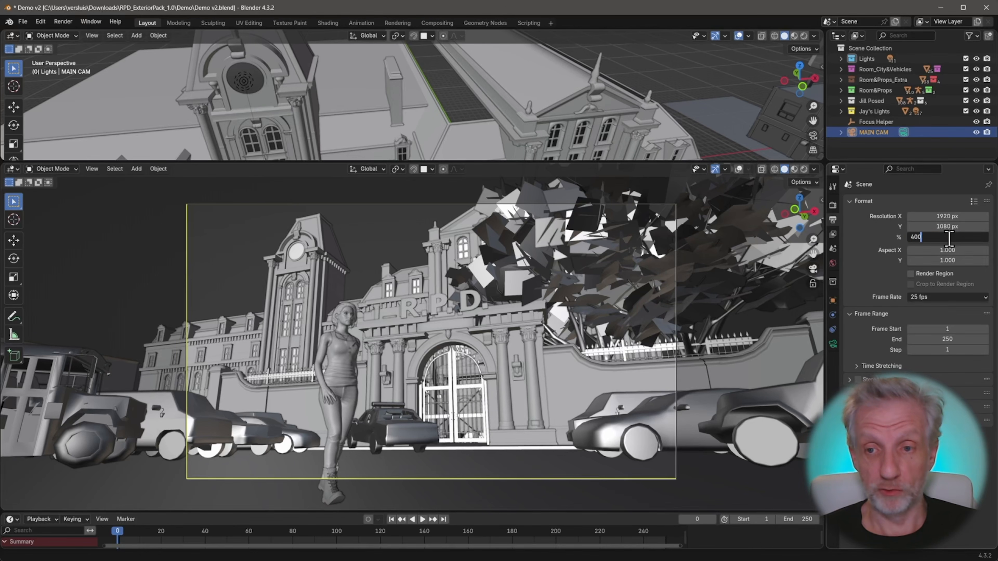
pyautogui.press('Return')
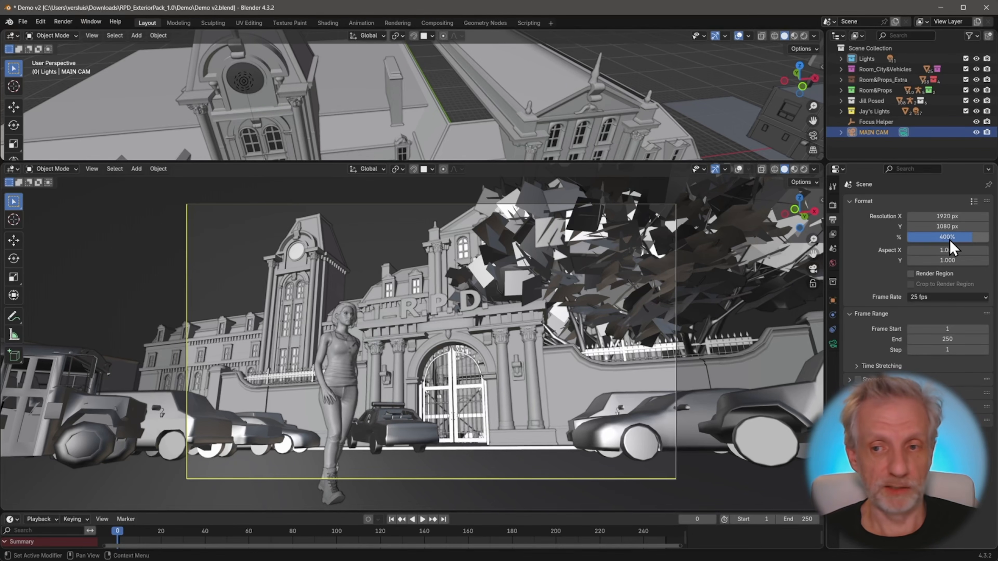
pyautogui.click(948, 239)
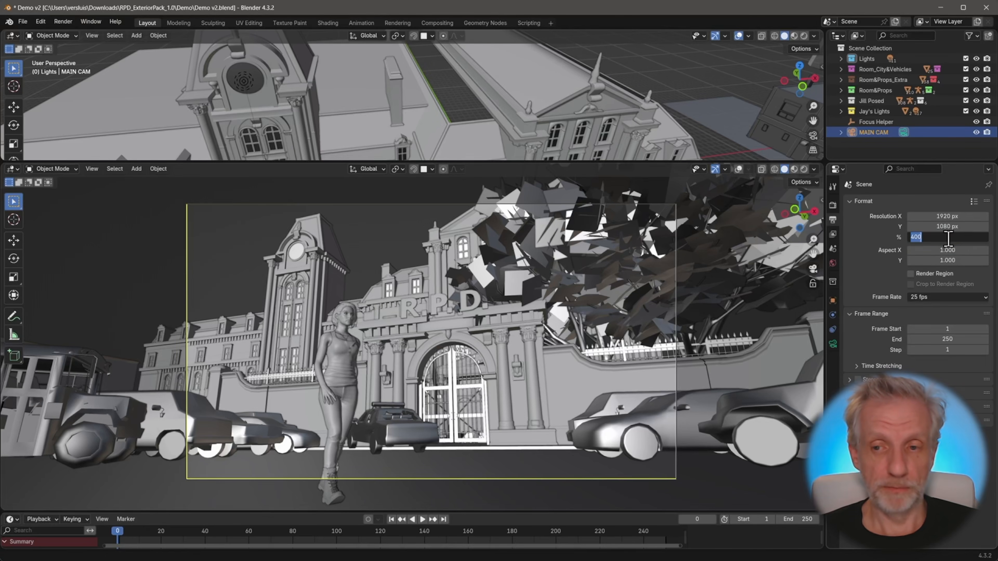
pyautogui.write('100')
pyautogui.press('Return')
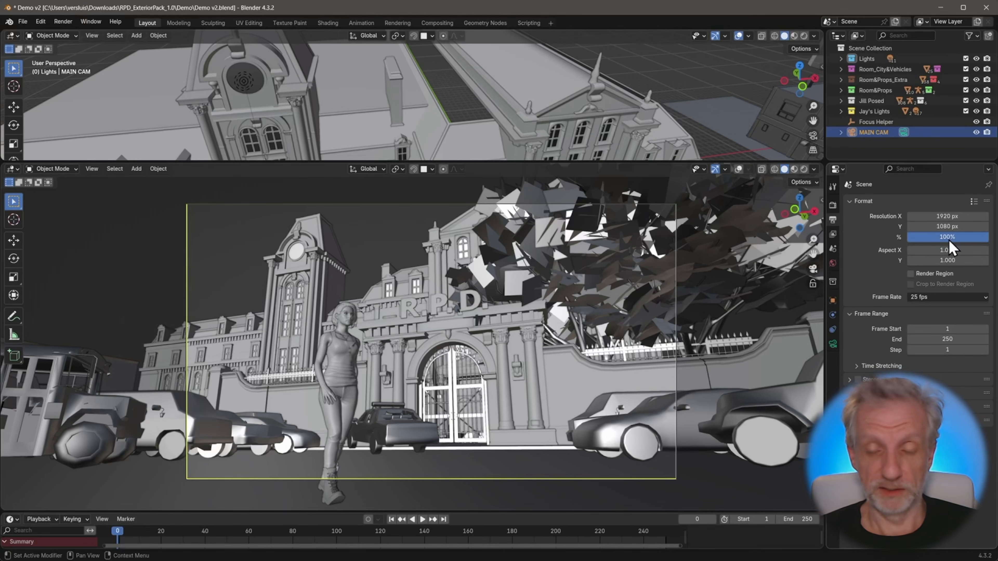
# Try lowering the resolution scale to about 76%, and restore it to 100%
pyautogui.moveTo(949, 241)
pyautogui.mouseDown()
pyautogui.moveTo(985, 239)
pyautogui.moveTo(968, 238)
pyautogui.mouseUp()
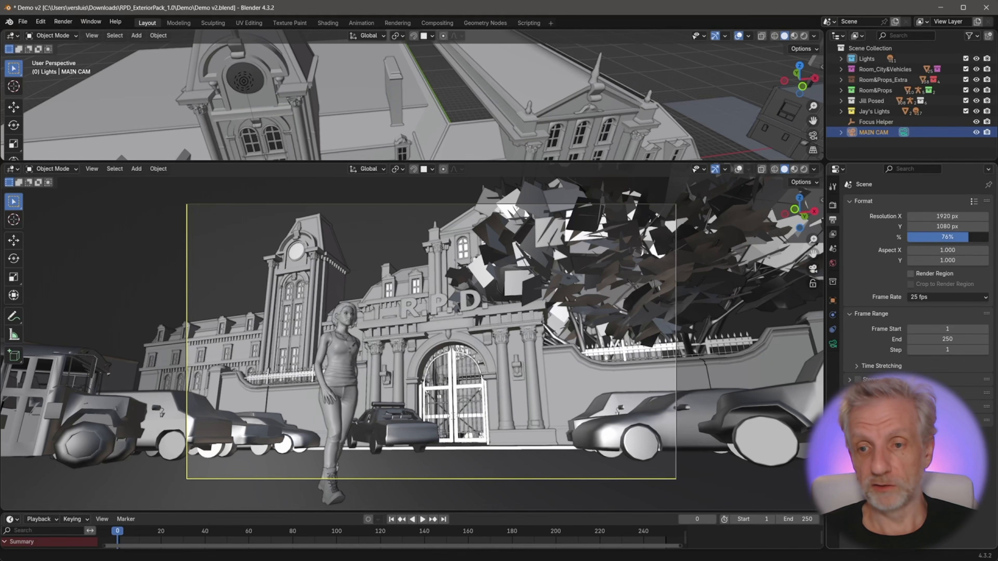
pyautogui.click(960, 236)
pyautogui.write('100')
pyautogui.press('Return')
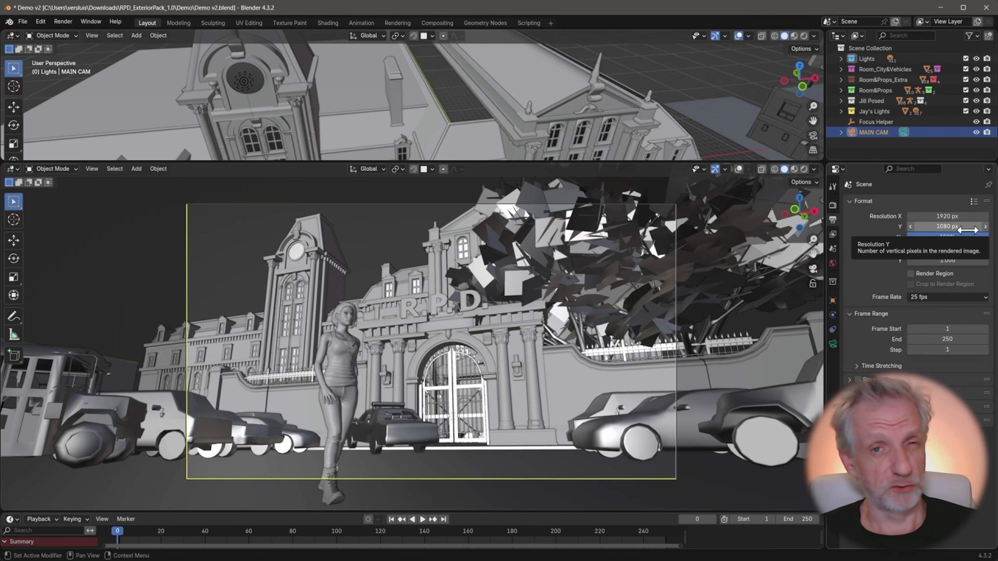
# Double both output resolution values with a multiplication by 2, giving 3840 × 2160 px
pyautogui.click(959, 216)
pyautogui.click(959, 215)
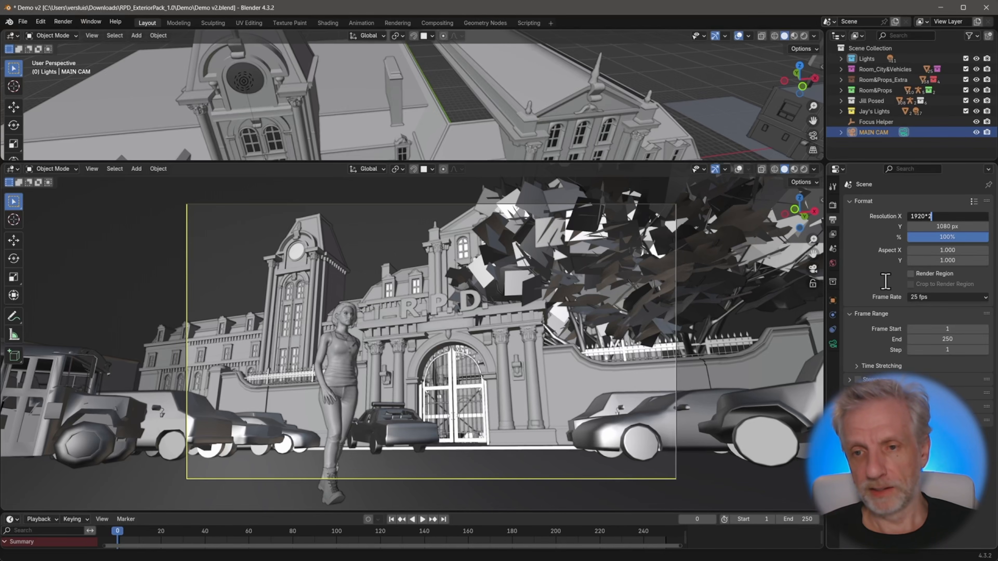
pyautogui.press('Return')
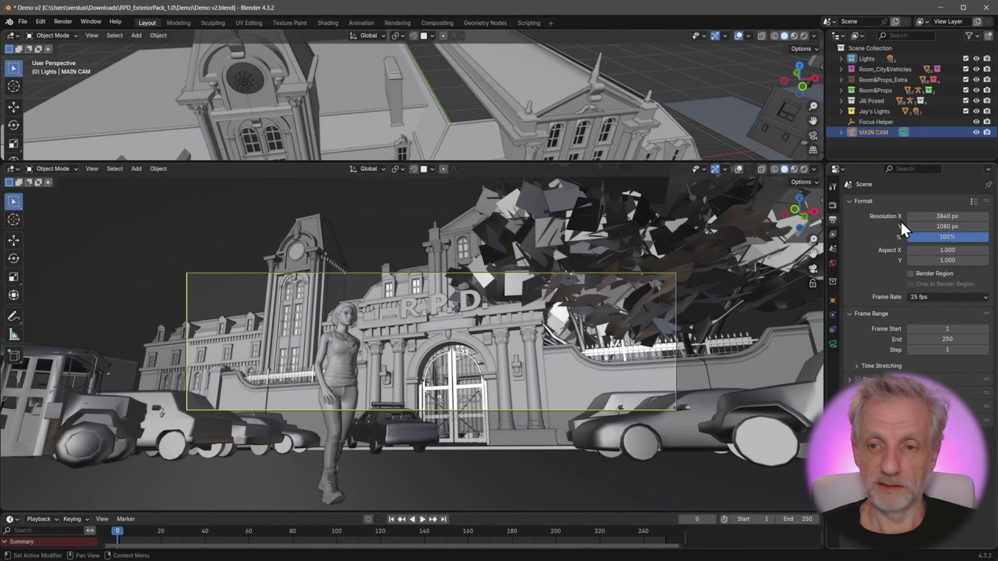
pyautogui.click(951, 227)
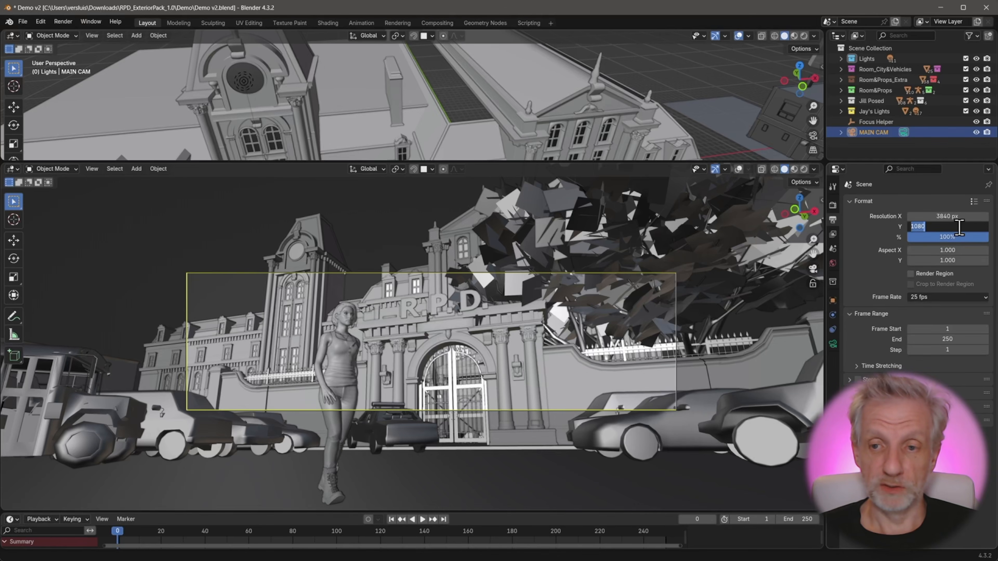
pyautogui.write('*2')
pyautogui.press('Return')
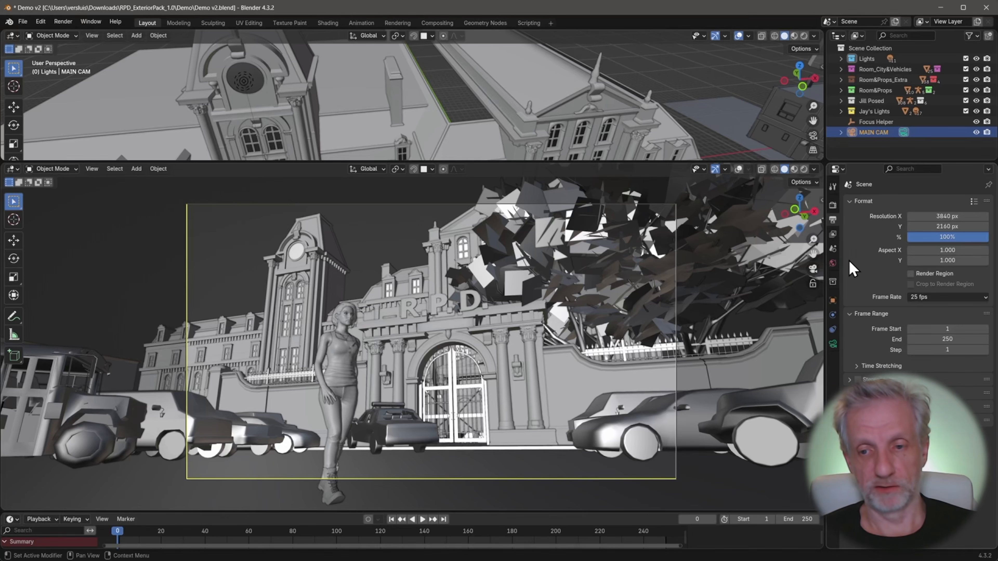
# Switch to Photoshop and examine the Demo Stream v2.png render at 100% zoom and fitted to the screen
pyautogui.hotkey('alt', 'Tab')
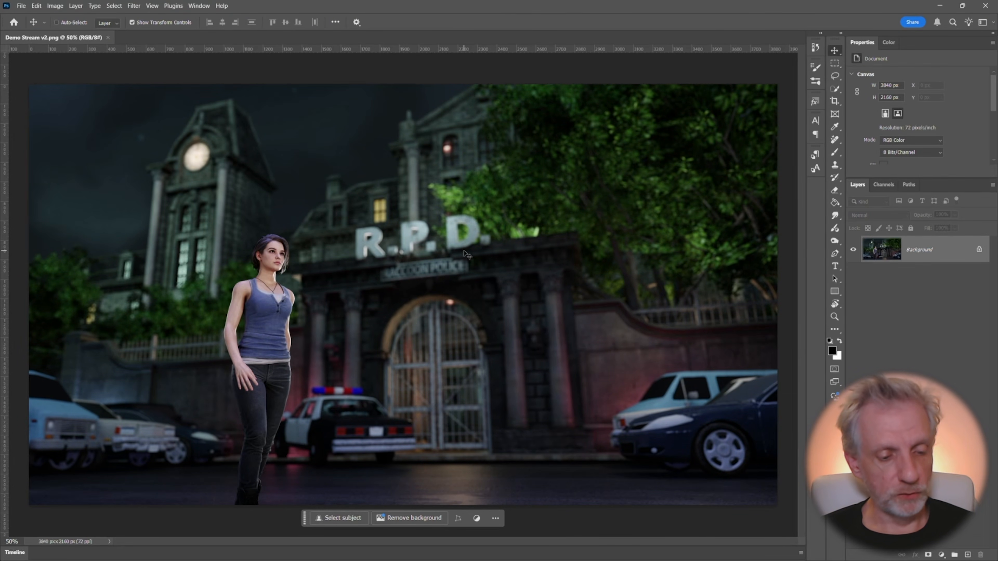
pyautogui.hotkey('ctrl', '1')
pyautogui.moveTo(270, 218); pyautogui.dragTo(608, 324)
pyautogui.moveTo(554, 214); pyautogui.dragTo(305, 162)
pyautogui.moveTo(667, 266); pyautogui.dragTo(657, 245)
pyautogui.moveTo(483, 303); pyautogui.dragTo(708, 327)
pyautogui.moveTo(432, 214); pyautogui.dragTo(508, 388)
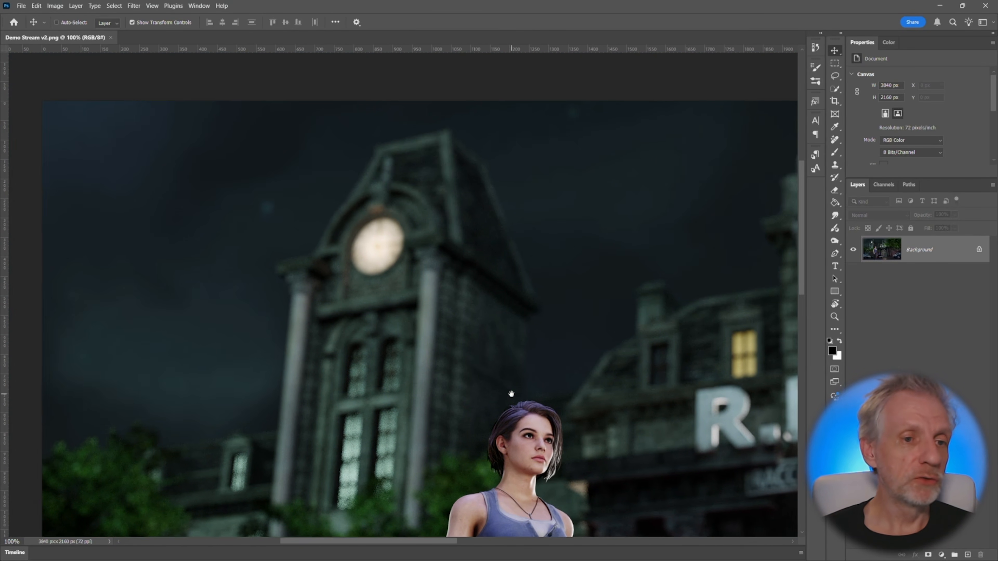
pyautogui.moveTo(490, 349); pyautogui.dragTo(341, 262)
pyautogui.moveTo(578, 291); pyautogui.dragTo(419, 268)
pyautogui.moveTo(494, 268); pyautogui.dragTo(532, 268)
pyautogui.hotkey('ctrl', '0')
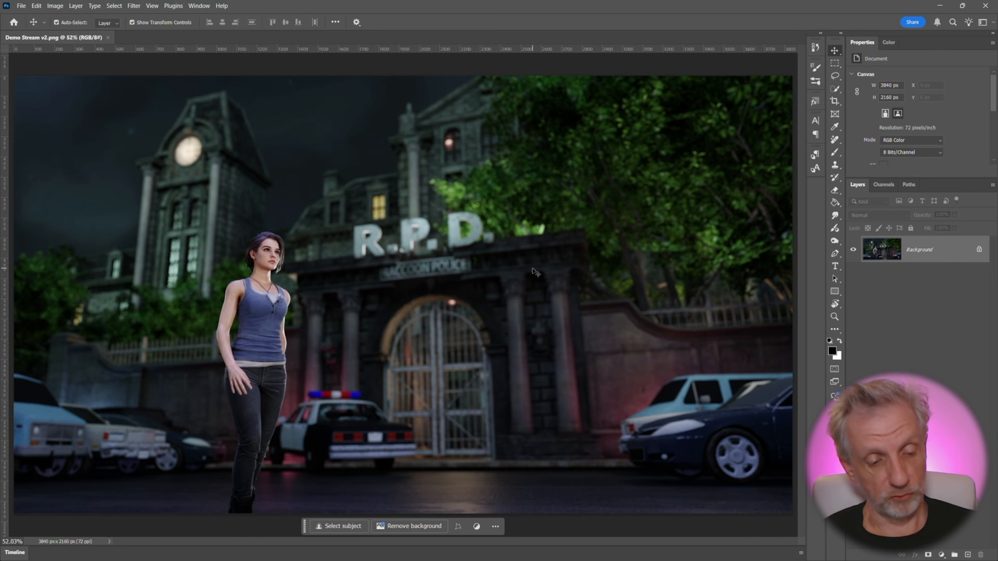
pyautogui.hotkey('ctrl', '1')
pyautogui.hotkey('ctrl', '0')
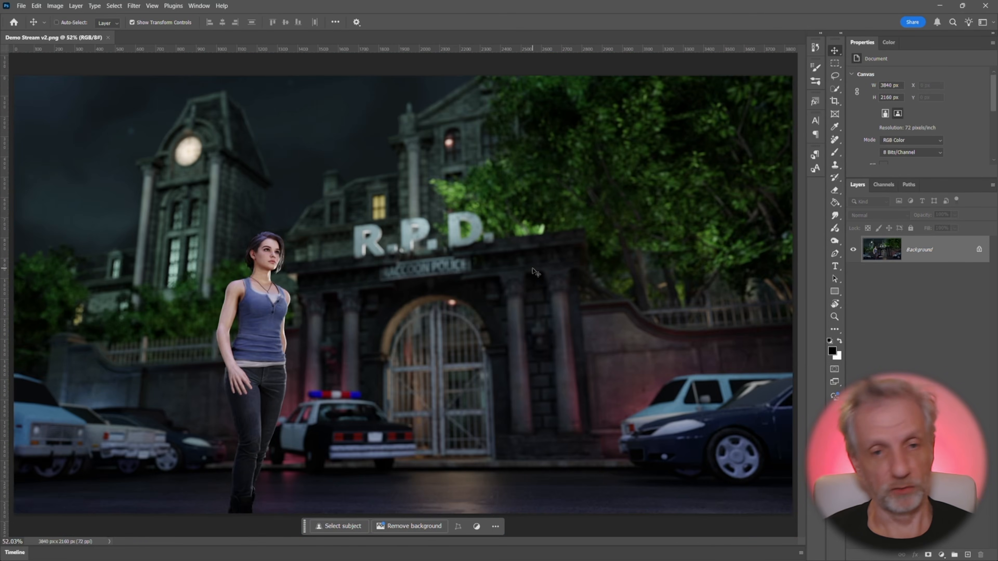
# Unlock the Background layer, place a duplicate of it underneath, and hide the duplicate
pyautogui.click(978, 251)
pyautogui.keyDown('alt'); pyautogui.moveTo(922, 254); pyautogui.dragTo(922, 264); pyautogui.keyUp('alt')
pyautogui.click(853, 276)
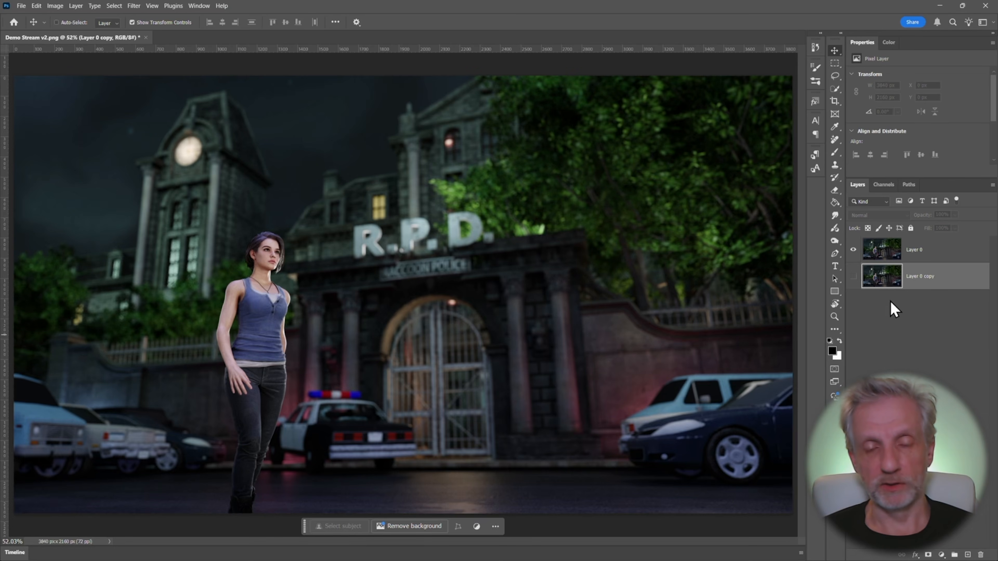
# Add a Brightness/Contrast adjustment layer above Layer 0
pyautogui.click(912, 258)
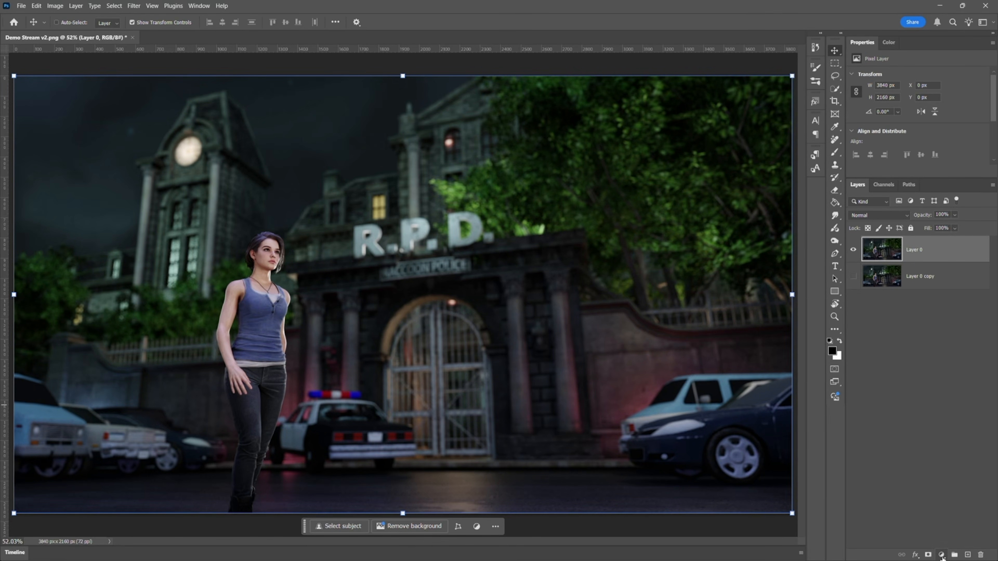
pyautogui.click(941, 555)
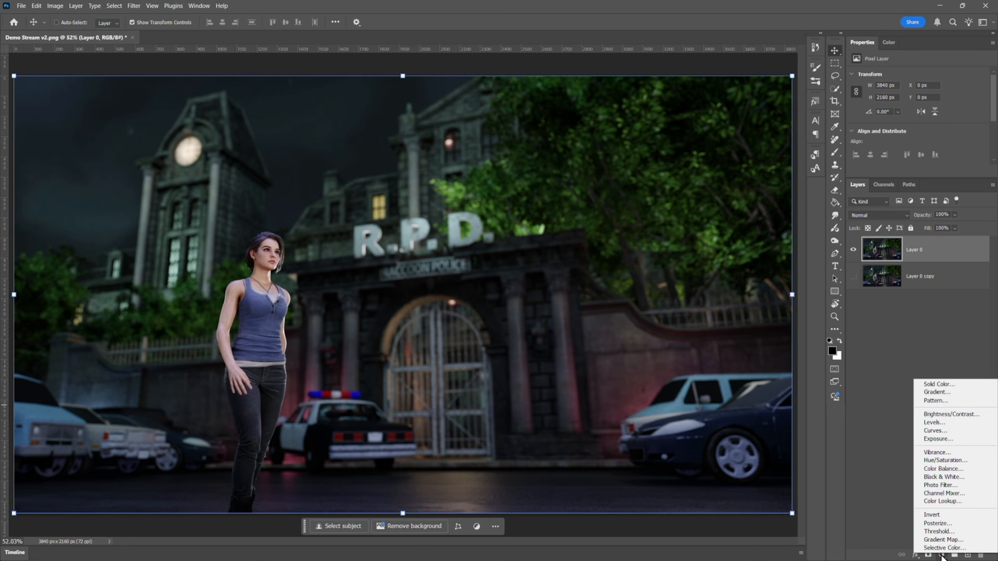
pyautogui.click(971, 416)
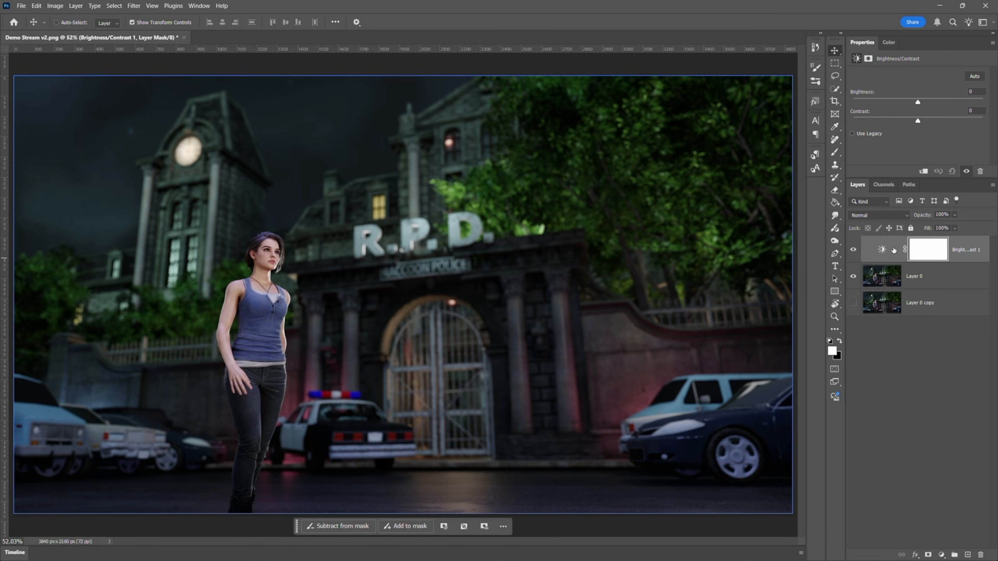
# Set the adjustment's brightness to -10 and contrast to 10, and compare the image with and without it
pyautogui.moveTo(918, 121)
pyautogui.mouseDown()
pyautogui.moveTo(935, 104)
pyautogui.moveTo(903, 105)
pyautogui.moveTo(928, 121)
pyautogui.moveTo(921, 102)
pyautogui.moveTo(913, 111)
pyautogui.mouseUp()
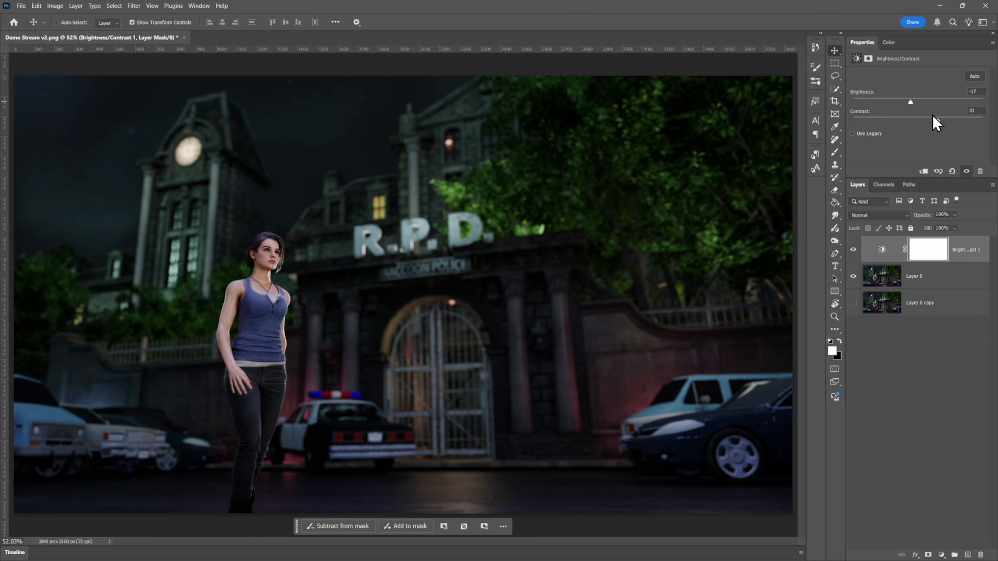
pyautogui.moveTo(984, 93); pyautogui.dragTo(957, 93)
pyautogui.write('-12')
pyautogui.write('-')
pyautogui.write('10')
pyautogui.press('Tab')
pyautogui.write('10')
pyautogui.press('Return')
pyautogui.click(852, 250)
pyautogui.click(853, 250)
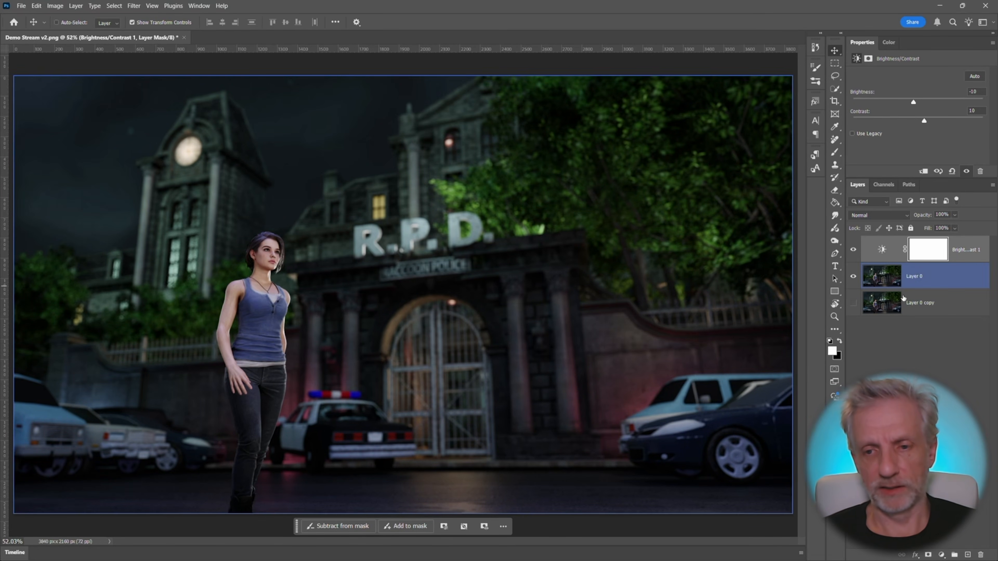
# Add an empty layer above Layer 0 and draw a rectangular selection of about 3522 × 1836 px inset from the image edges
pyautogui.click(882, 276)
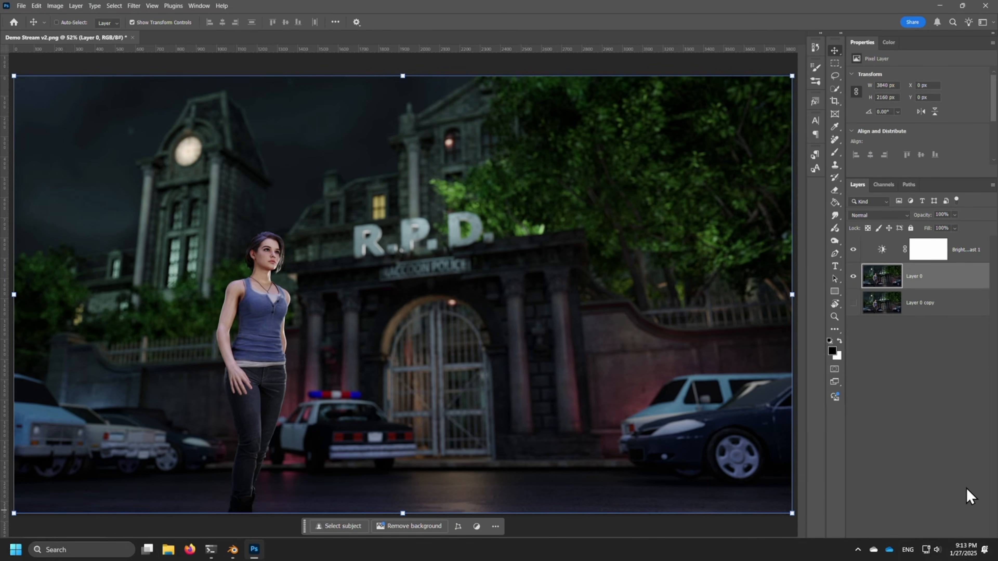
pyautogui.click(968, 554)
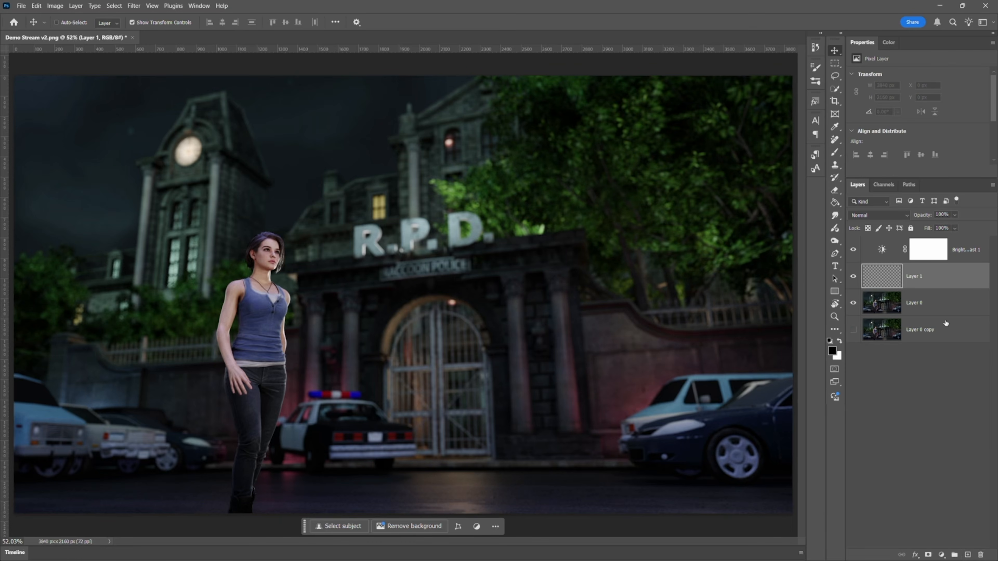
pyautogui.click(836, 64)
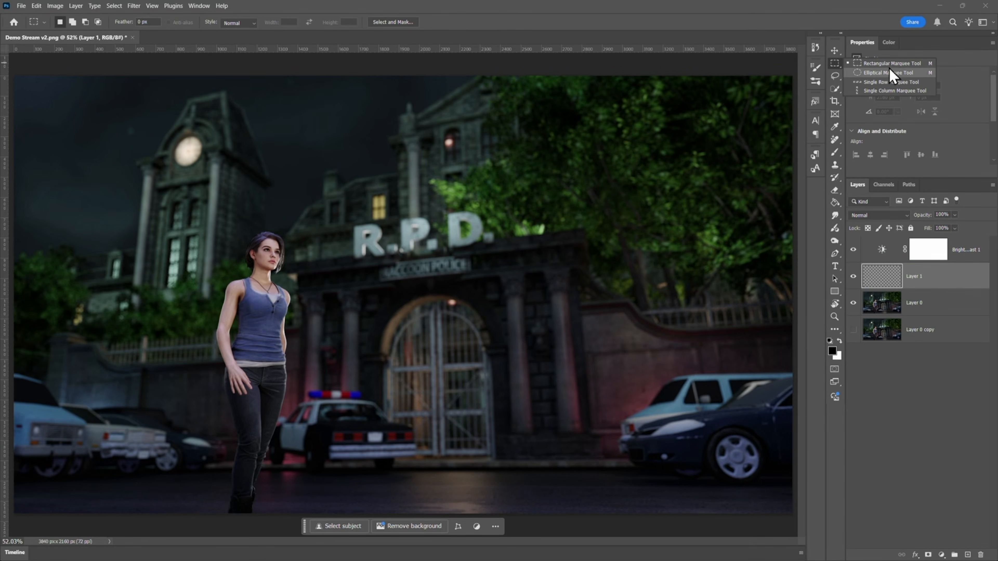
pyautogui.moveTo(43, 104); pyautogui.dragTo(759, 481)
# Invert the rectangular selection so that only the border around the image is selected
pyautogui.click(133, 5)
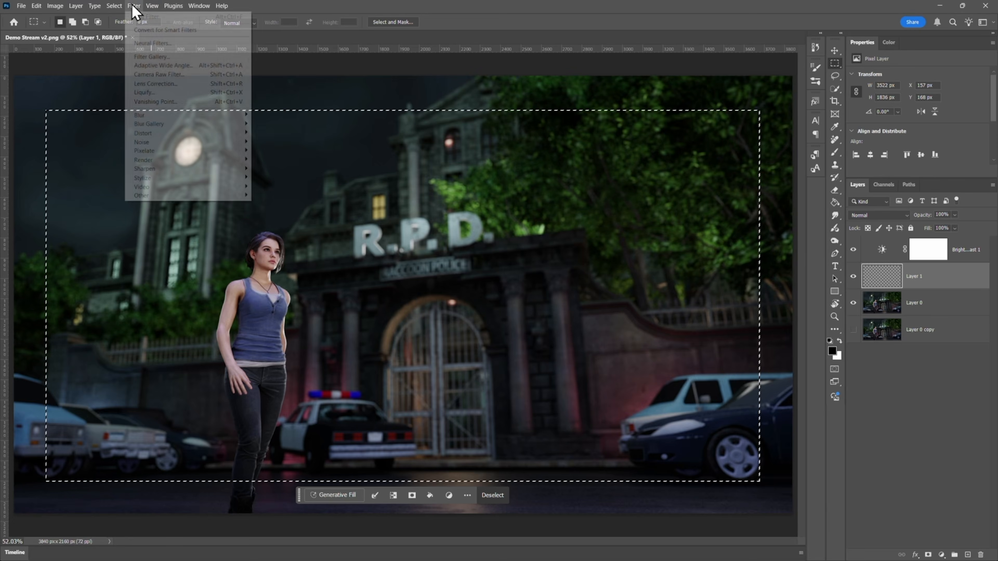
pyautogui.moveTo(115, 5)
pyautogui.click(146, 44)
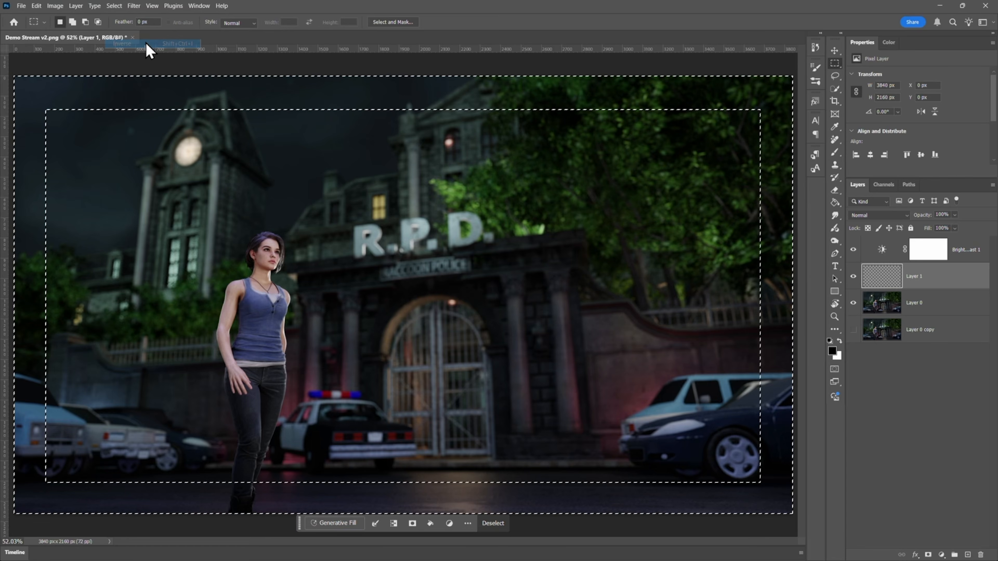
# Fill the selected border on Layer 1 with black using the Paint Bucket tool and clear the selection
pyautogui.press('g')
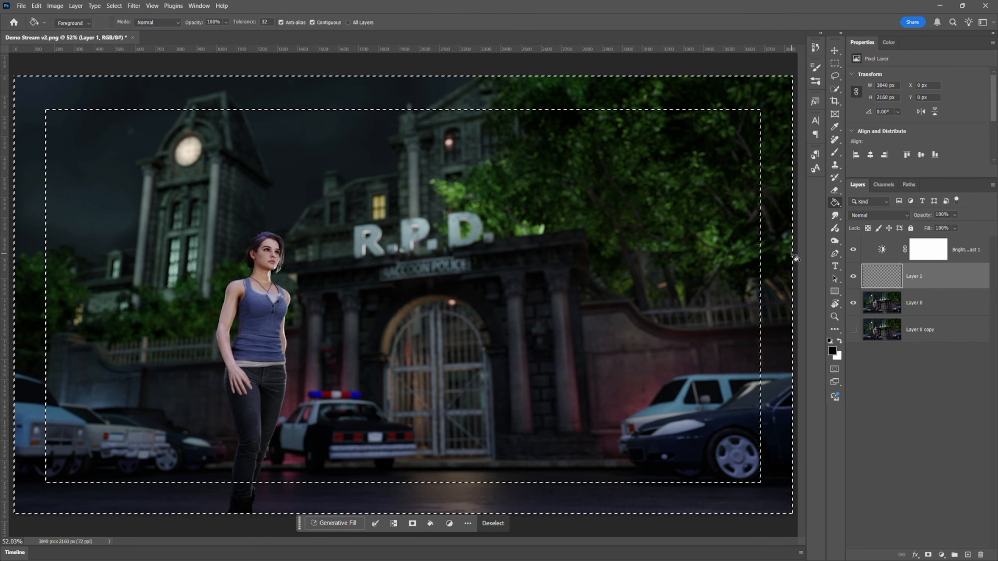
pyautogui.rightClick(838, 203)
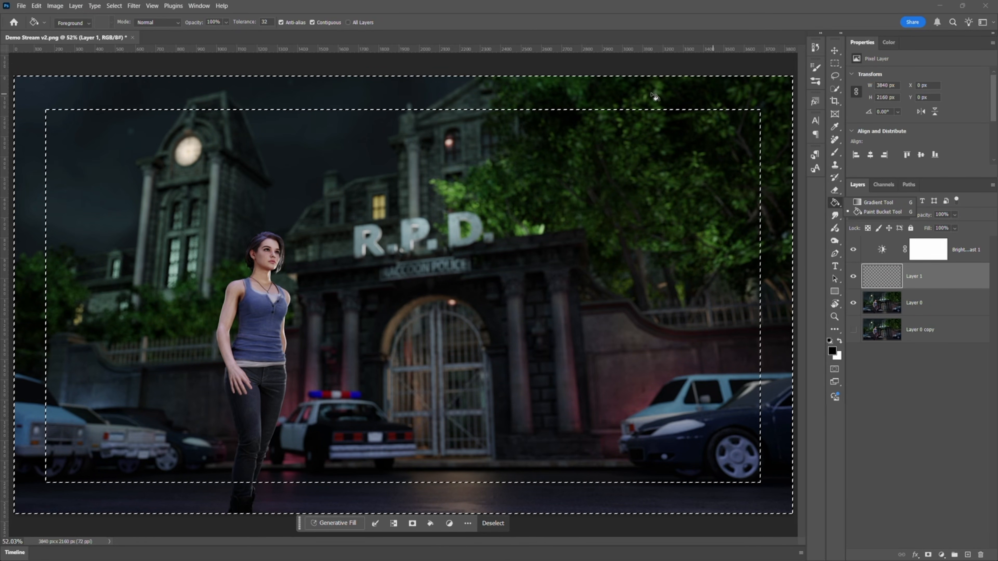
pyautogui.click(773, 196)
pyautogui.click(773, 195)
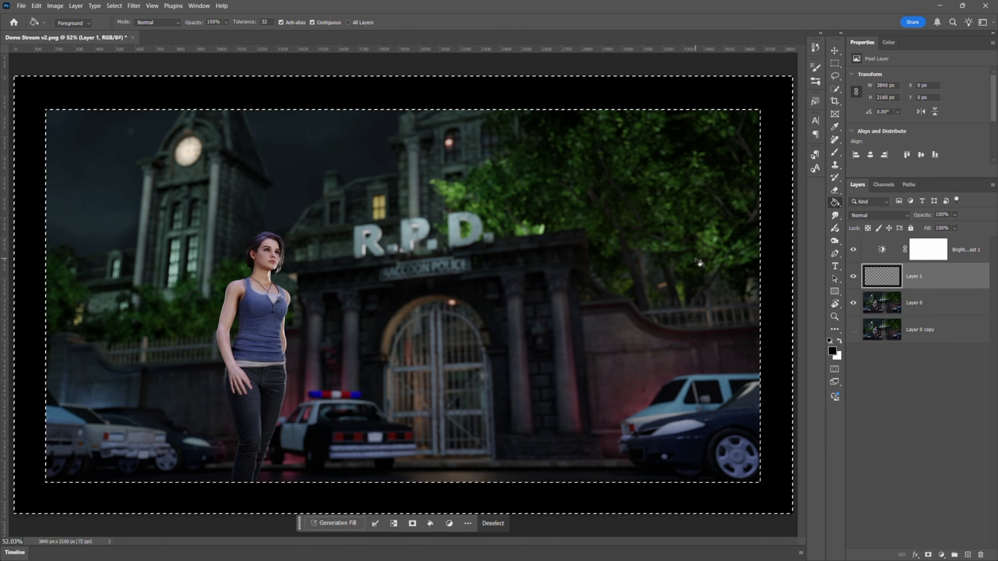
pyautogui.hotkey('ctrl', 'd')
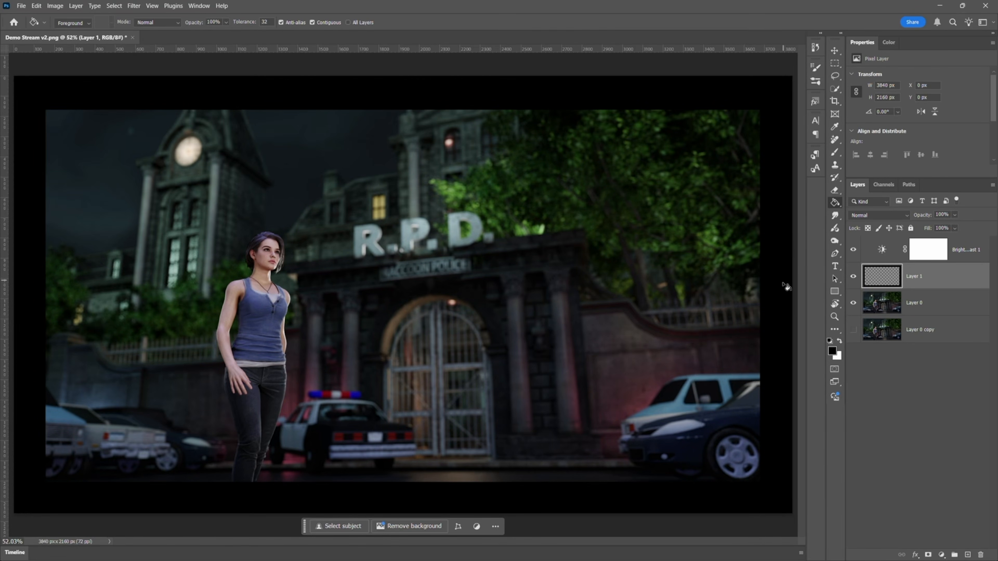
# Convert Layer 1 to a smart object and apply a Gaussian Blur with a radius of 150 pixels
pyautogui.rightClick(944, 279)
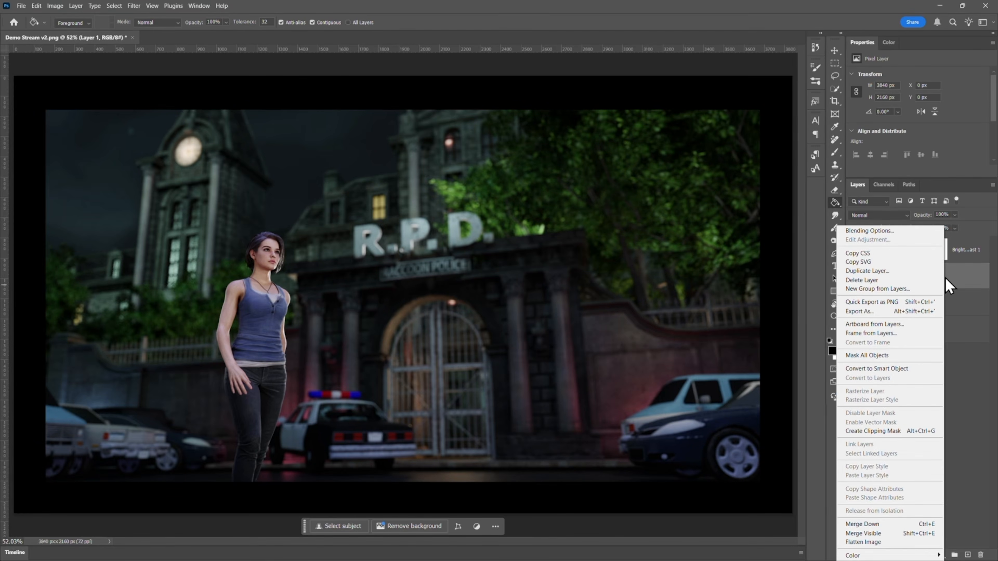
pyautogui.click(876, 369)
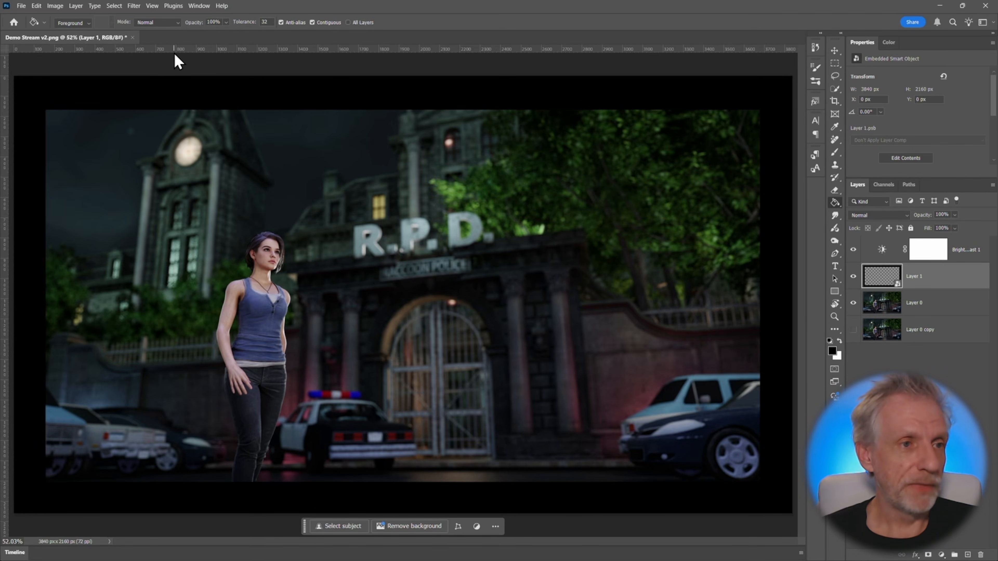
pyautogui.click(134, 7)
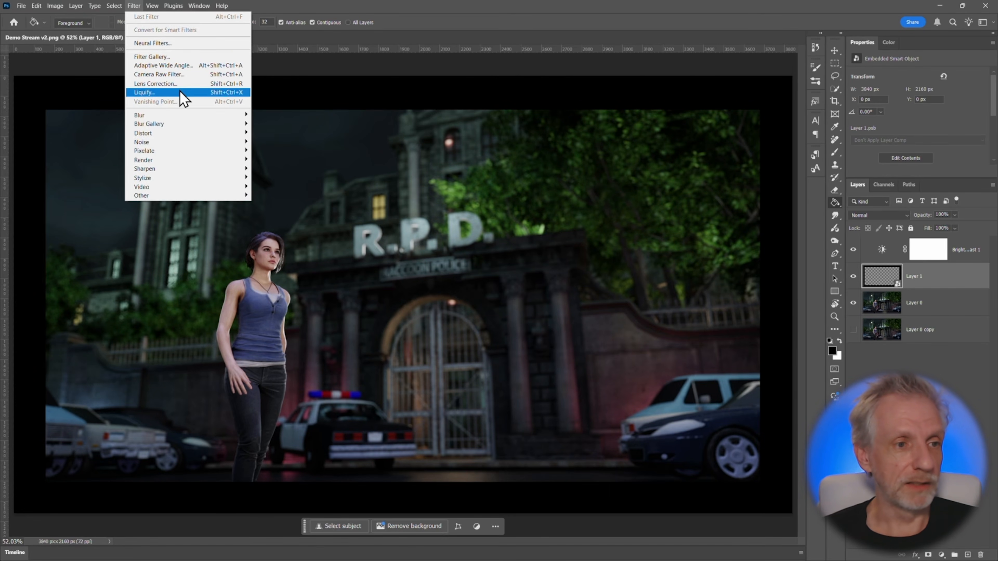
pyautogui.moveTo(197, 116)
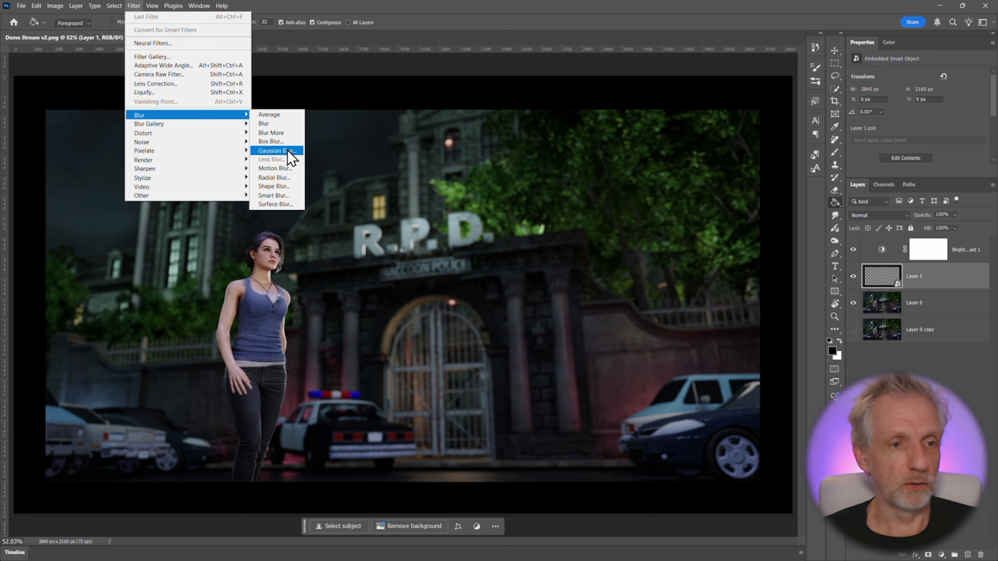
pyautogui.click(297, 154)
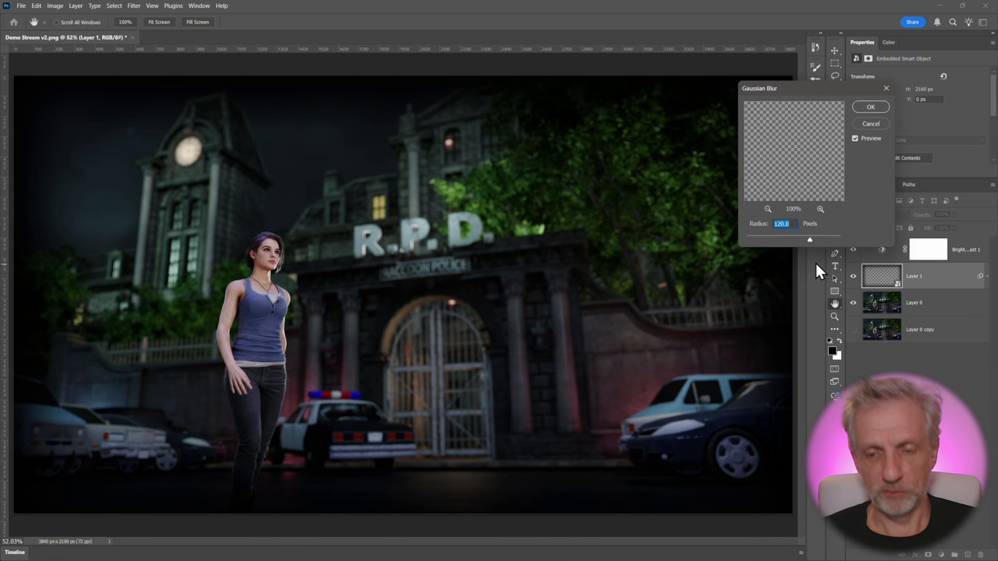
pyautogui.write('150')
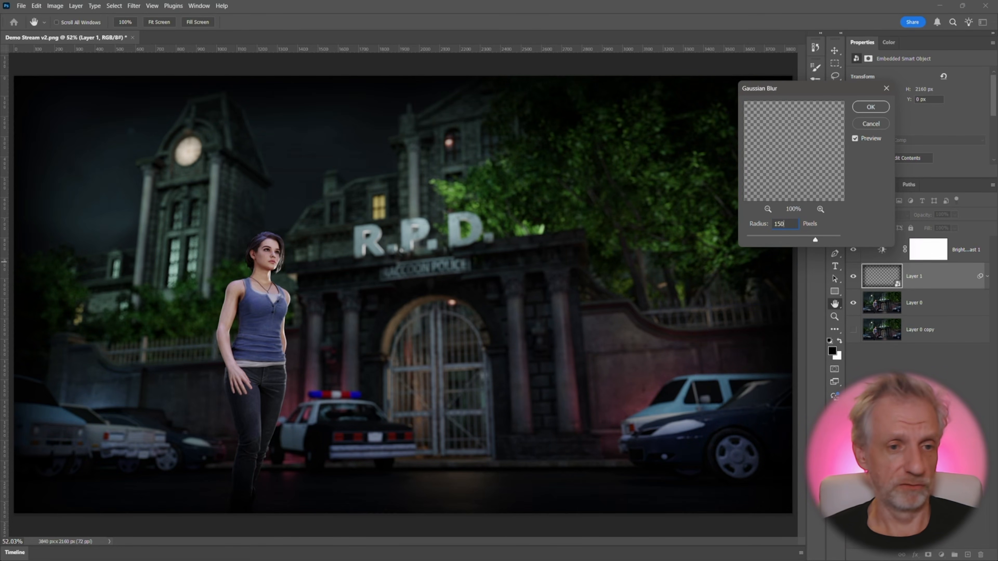
pyautogui.press('BackSpace')
pyautogui.press('BackSpace')
pyautogui.write('00')
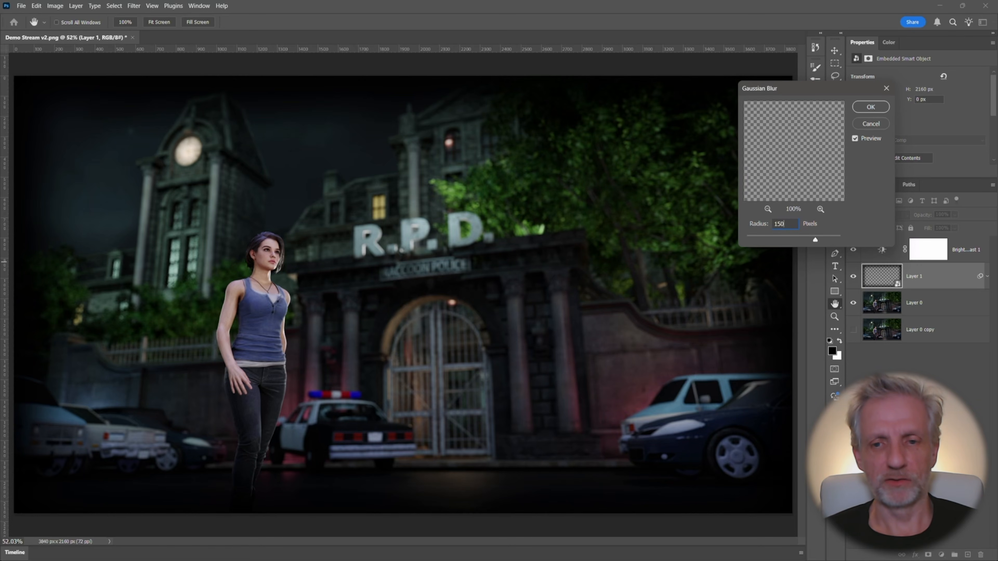
pyautogui.press('Return')
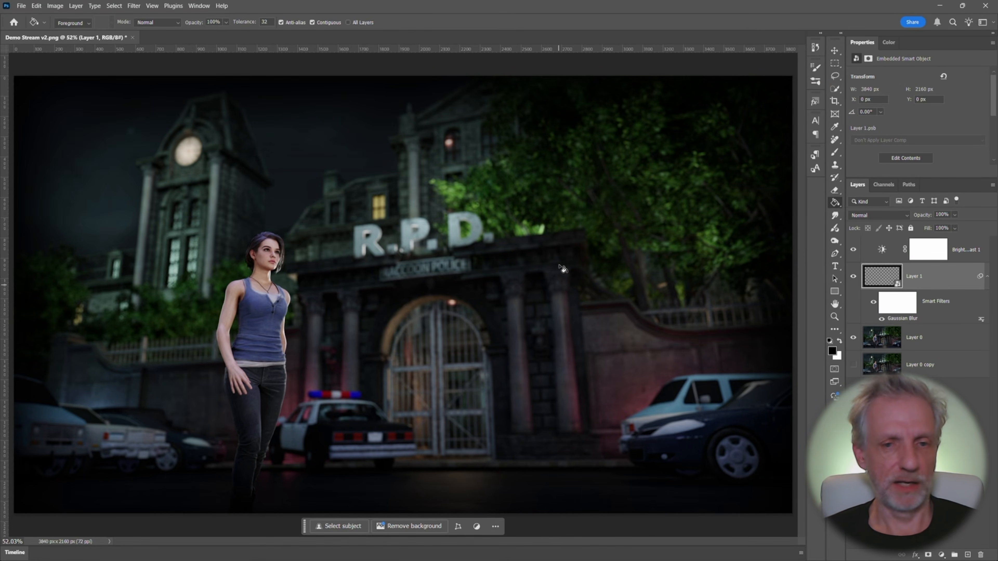
# Compare the image with and without the blurred black border by toggling Layer 1's visibility
pyautogui.click(854, 276)
pyautogui.click(854, 276)
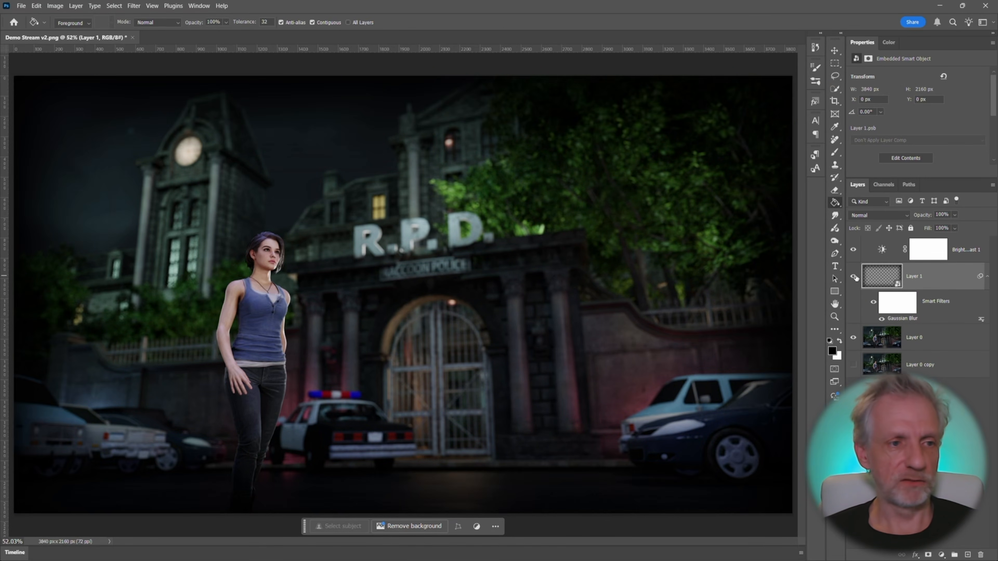
pyautogui.click(854, 277)
pyautogui.click(854, 276)
pyautogui.click(853, 277)
pyautogui.click(854, 276)
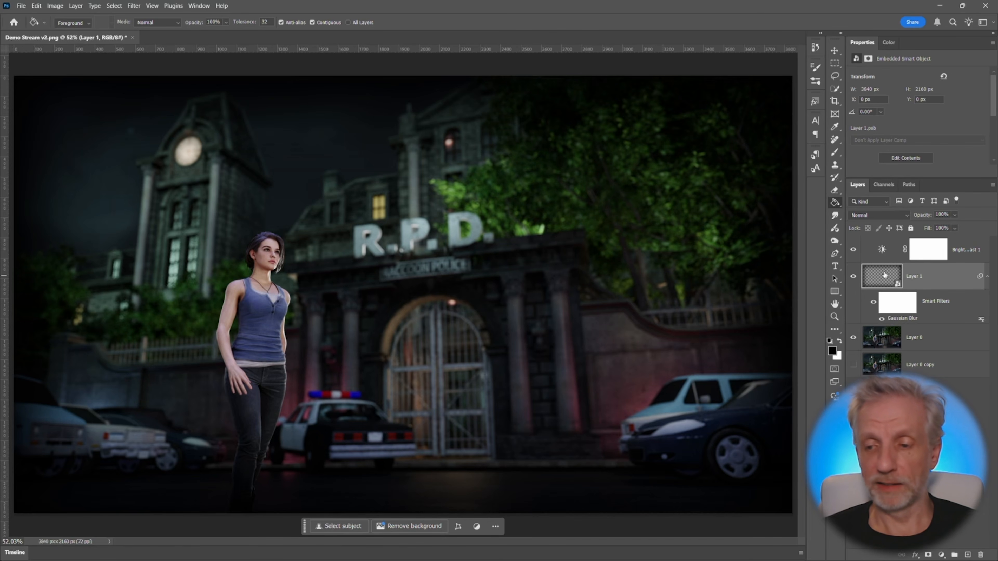
# Try different opacities for the blurred border on Layer 1, including 52%
pyautogui.moveTo(922, 216); pyautogui.dragTo(894, 216)
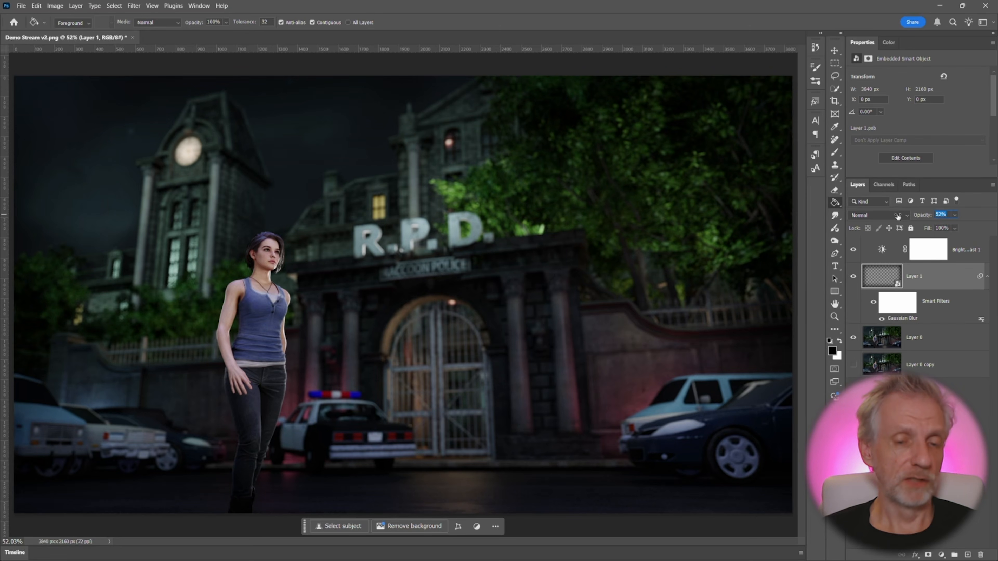
pyautogui.moveTo(919, 215)
pyautogui.mouseDown()
pyautogui.moveTo(906, 215)
pyautogui.moveTo(923, 216)
pyautogui.mouseUp()
pyautogui.write('100')
pyautogui.press('Return')
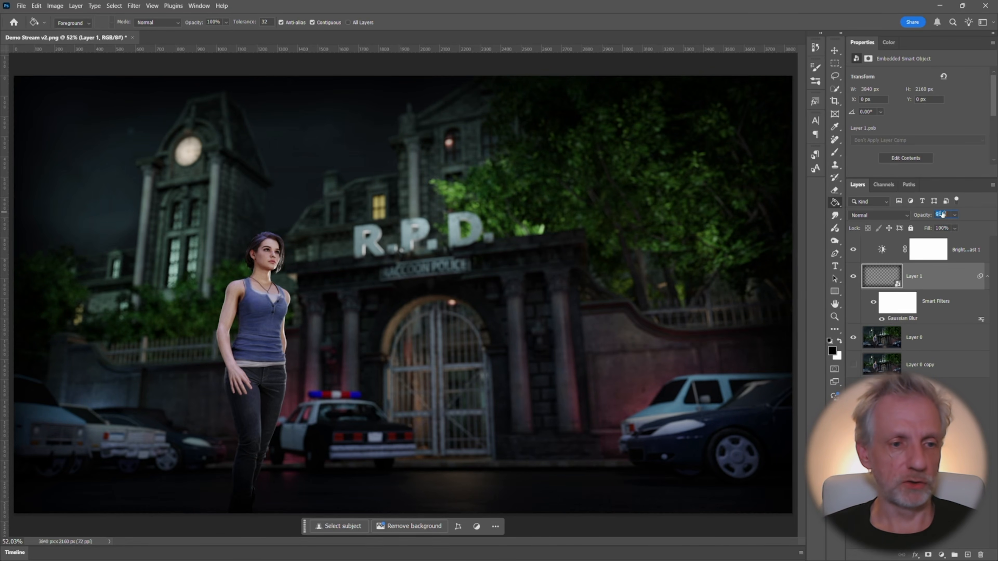
# Set the border's Gaussian Blur radius to 200 pixels and Layer 1's opacity to 70%
pyautogui.doubleClick(902, 318)
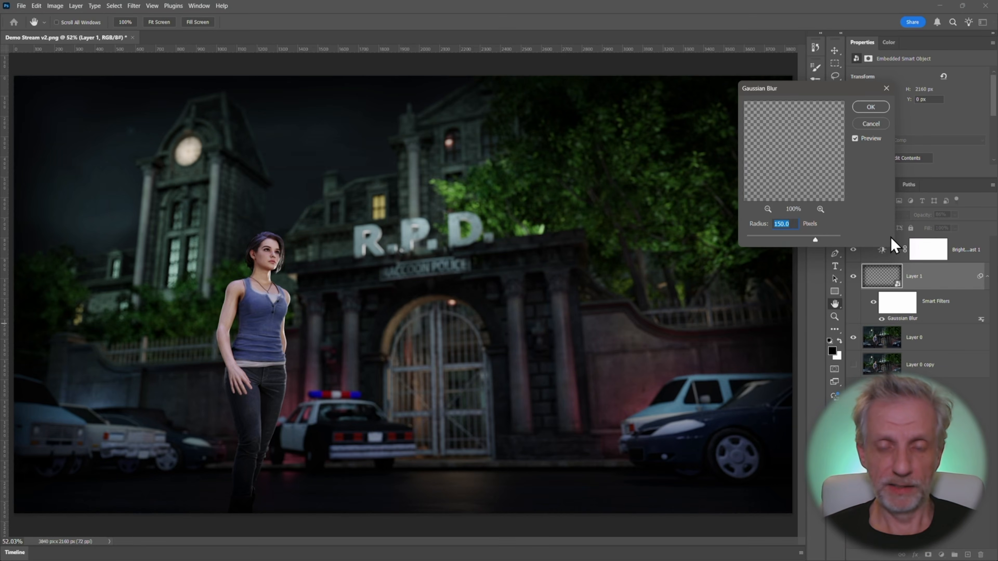
pyautogui.write('200')
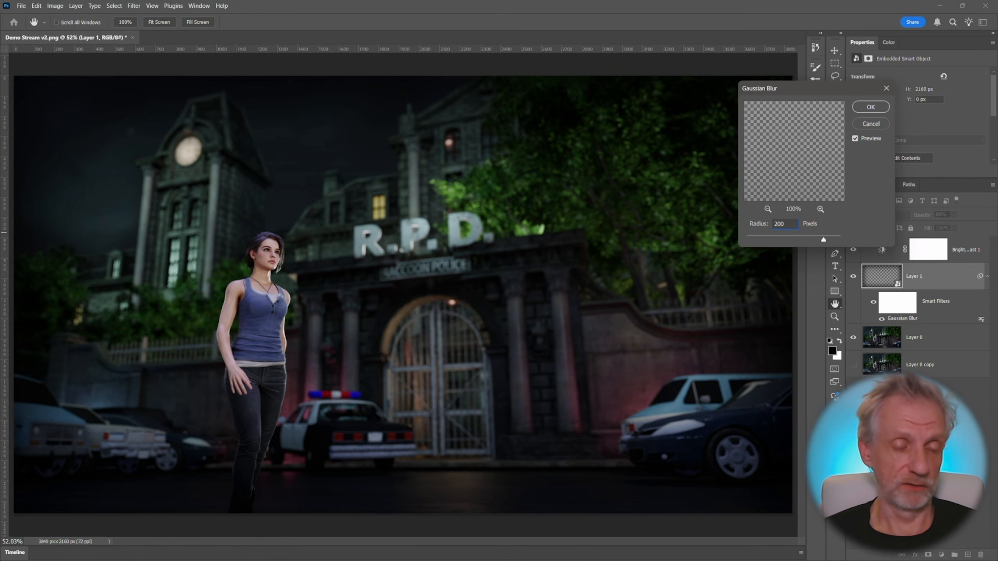
pyautogui.press('Return')
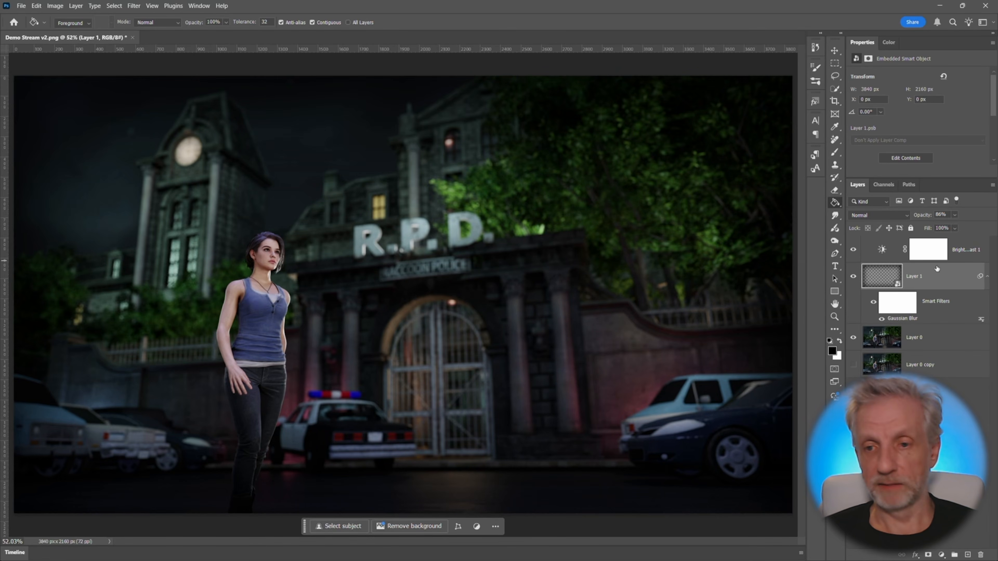
pyautogui.moveTo(926, 219); pyautogui.dragTo(916, 216)
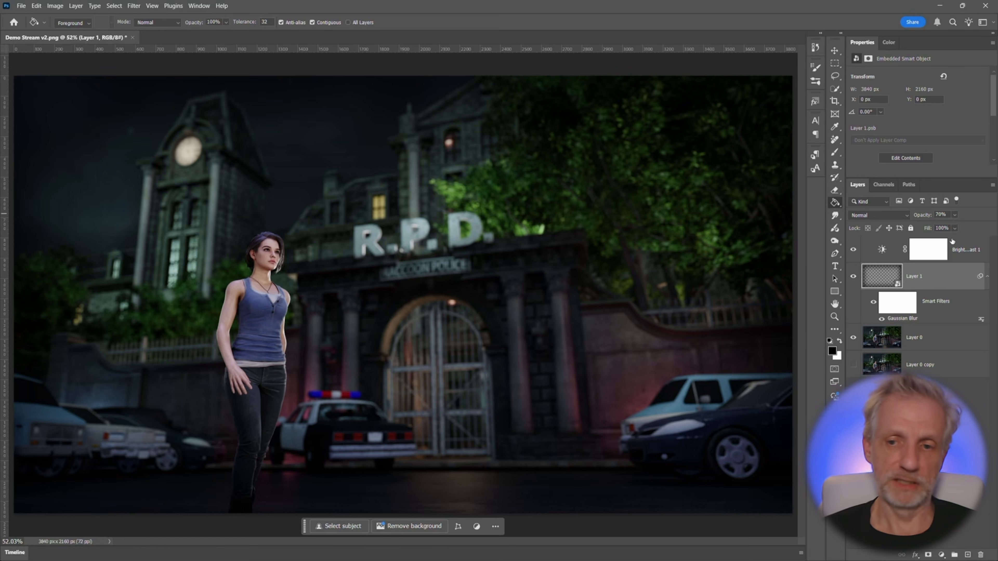
# Toggle Layer 1 repeatedly to examine how the softened vignette affects the image
pyautogui.click(853, 277)
pyautogui.click(853, 277)
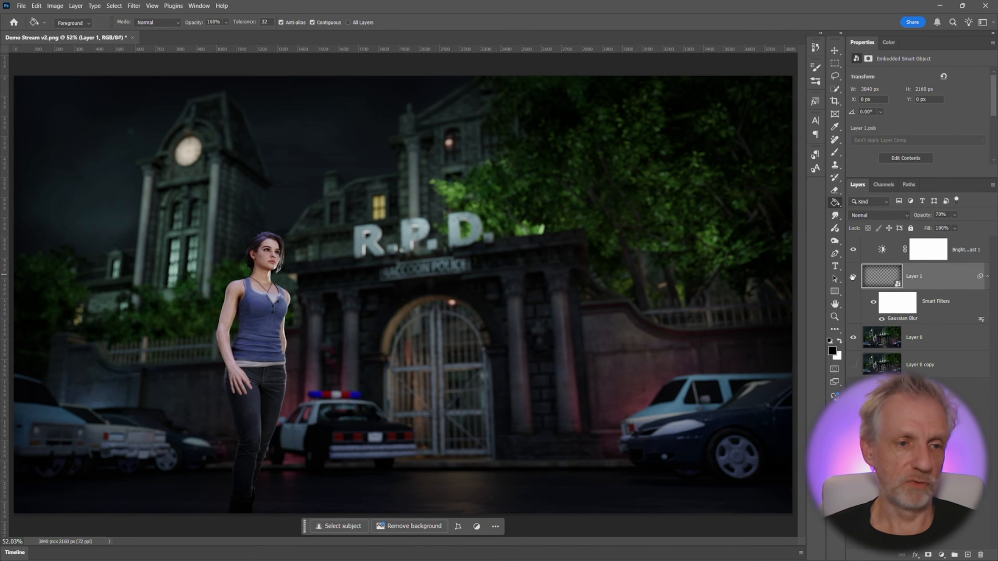
pyautogui.click(852, 277)
pyautogui.click(852, 277)
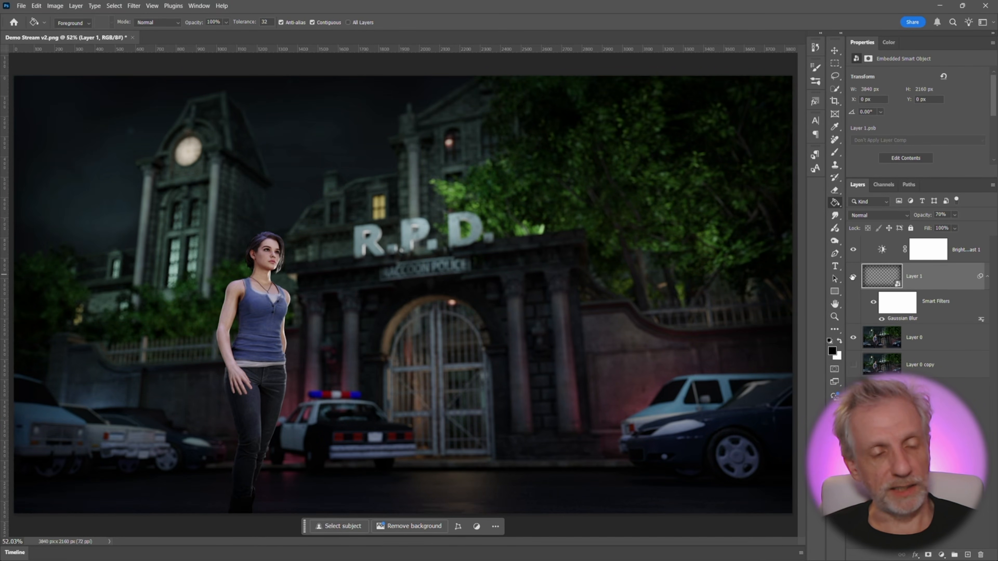
pyautogui.click(852, 277)
pyautogui.click(853, 277)
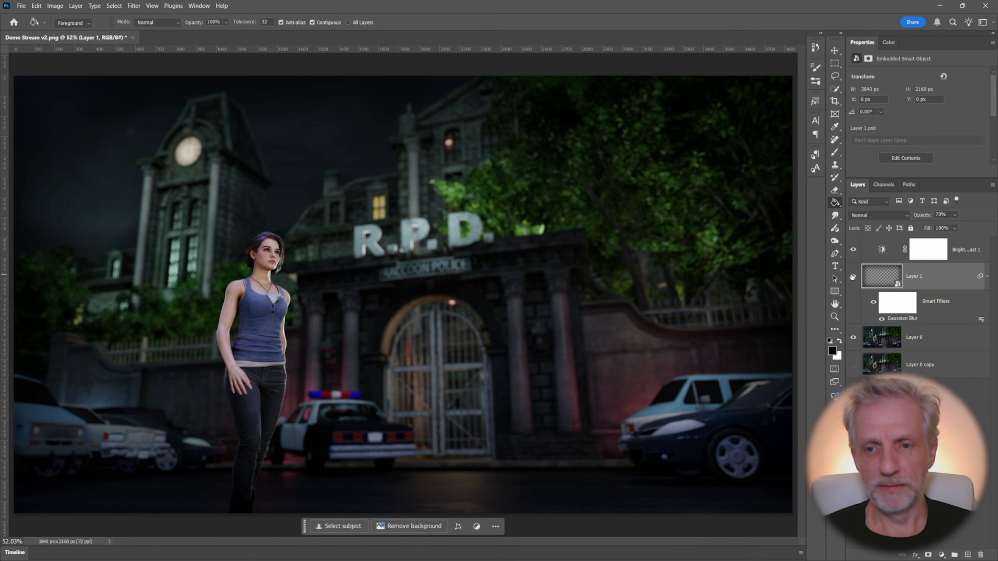
pyautogui.click(853, 276)
pyautogui.click(852, 277)
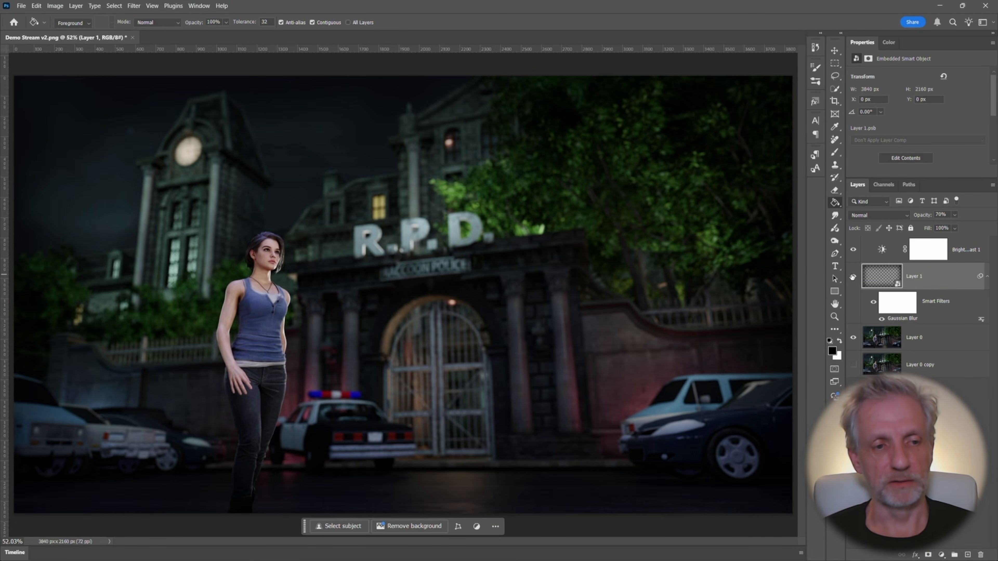
pyautogui.click(853, 277)
pyautogui.click(853, 277)
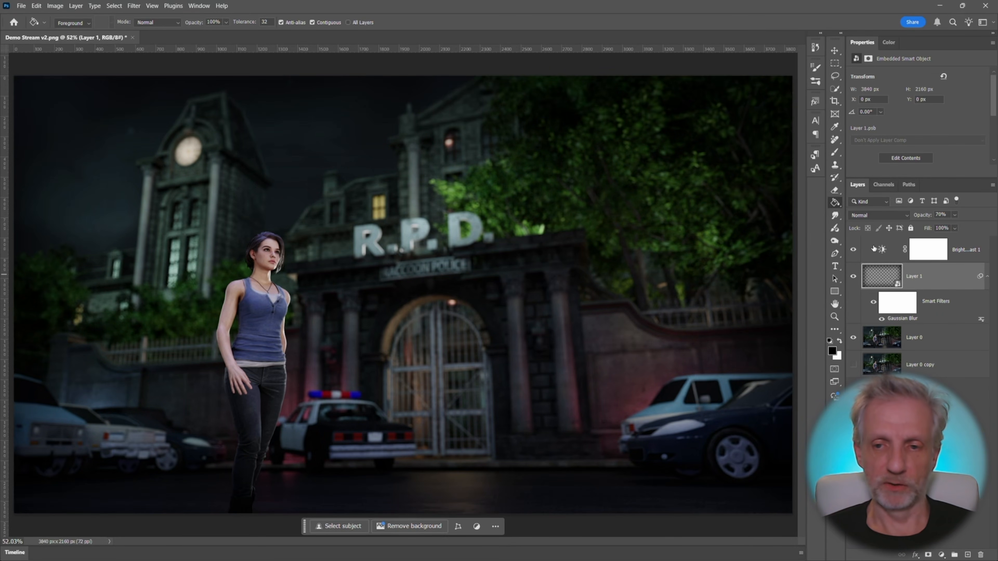
# Move the Brightness/Contrast adjustment layer below Layer 1 and set its brightness to -5
pyautogui.click(873, 248)
pyautogui.moveTo(869, 248); pyautogui.dragTo(869, 322)
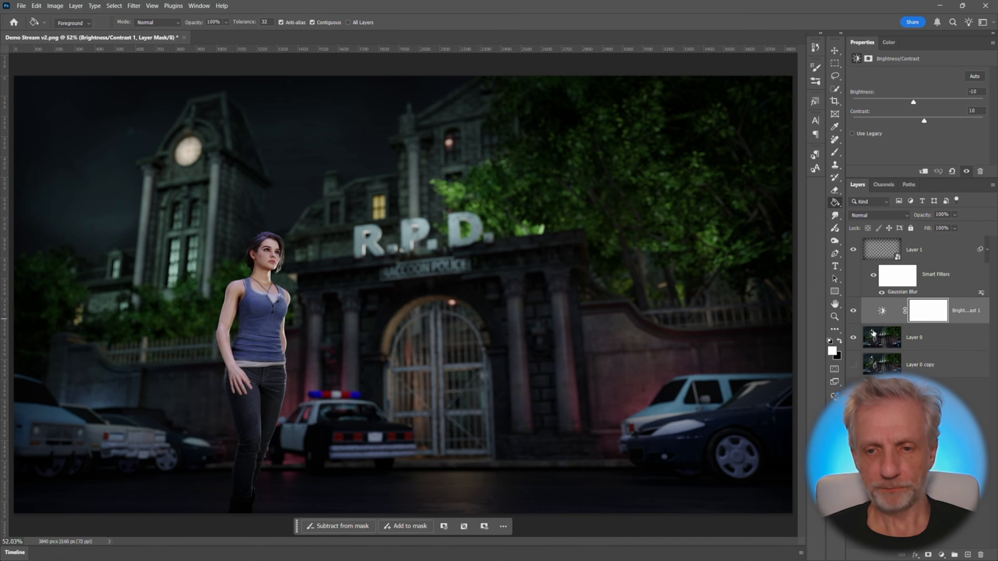
pyautogui.moveTo(914, 103); pyautogui.dragTo(916, 105)
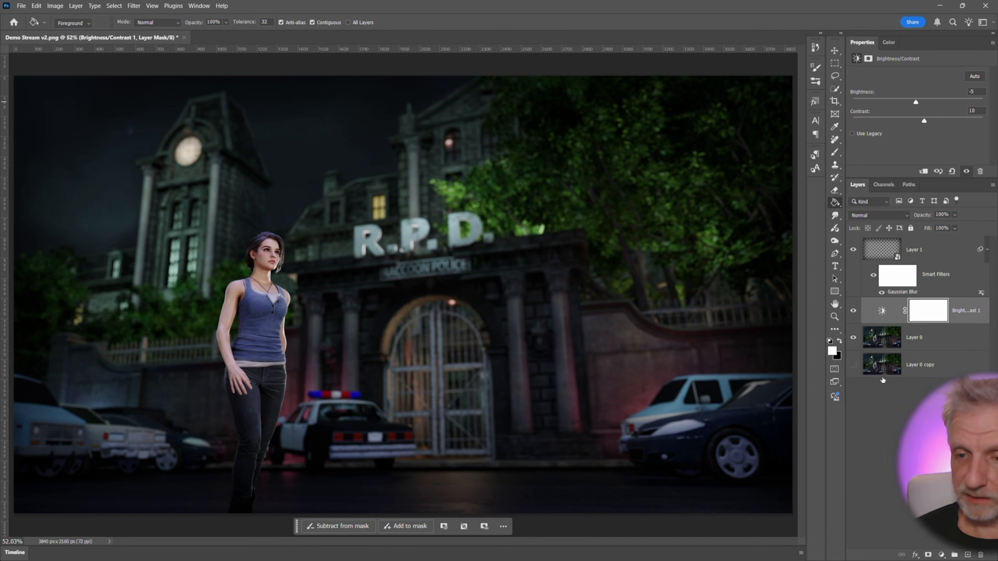
# Add a Color Balance adjustment layer directly above the Brightness/Contrast layer
pyautogui.click(941, 555)
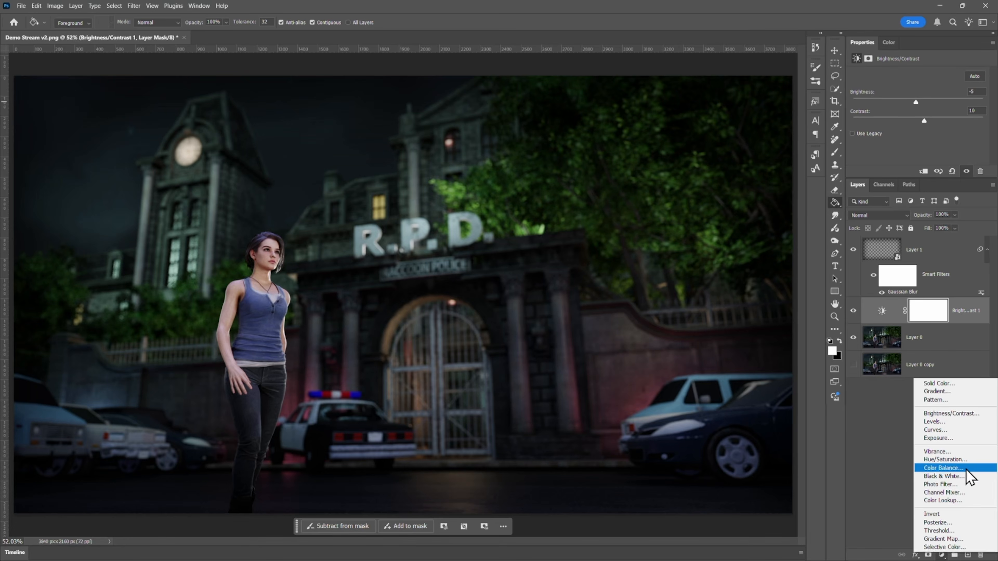
pyautogui.click(943, 468)
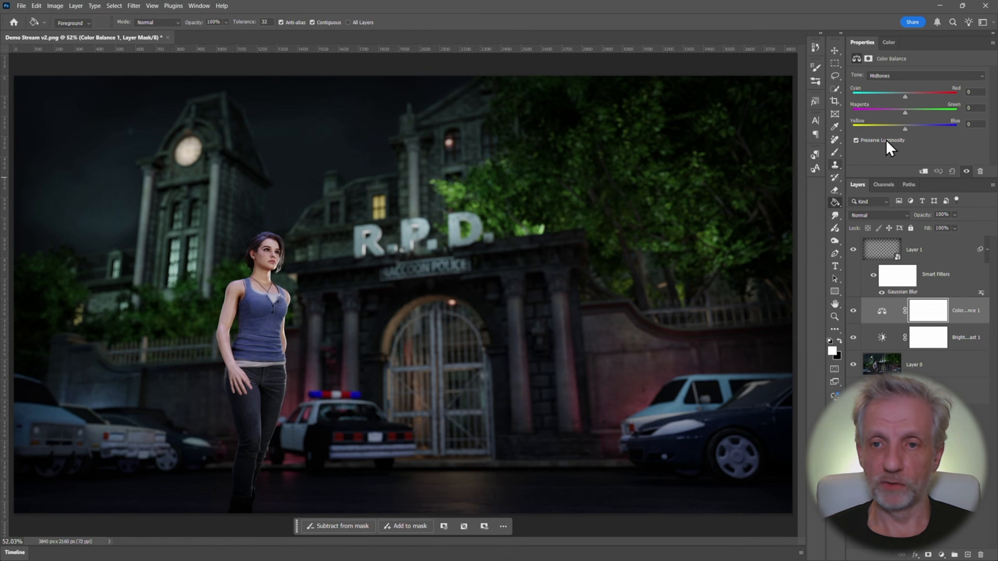
# Try shifting the Color Balance midtones toward blue by up to +21, and take the shift back out
pyautogui.moveTo(906, 130); pyautogui.dragTo(916, 131)
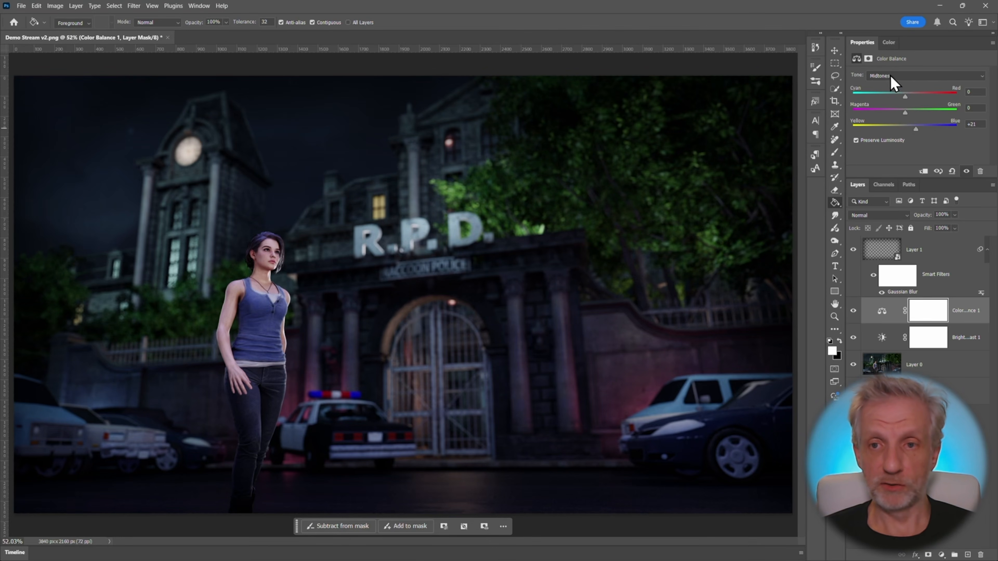
pyautogui.click(912, 77)
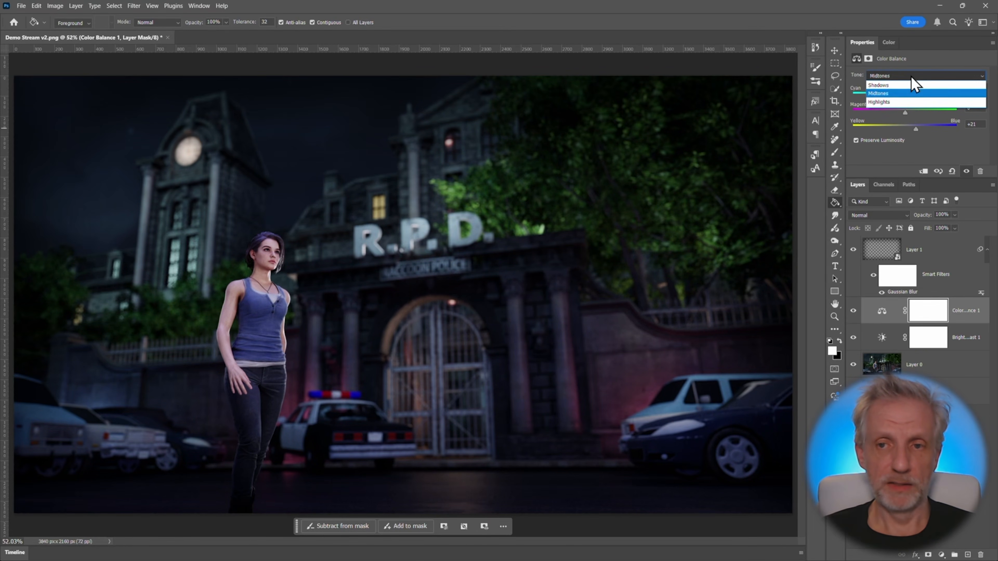
pyautogui.click(911, 76)
pyautogui.moveTo(916, 131); pyautogui.dragTo(916, 131)
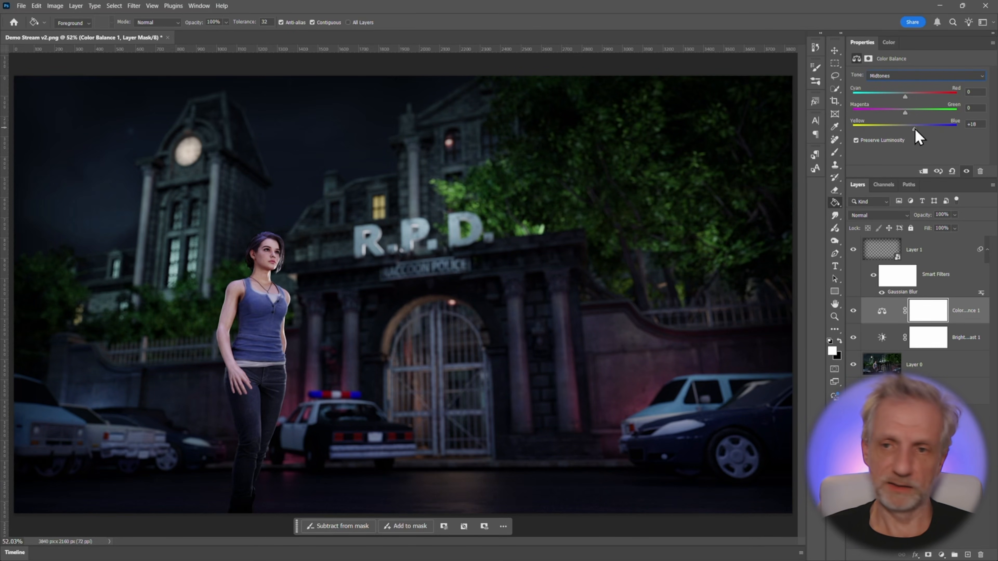
pyautogui.moveTo(912, 129); pyautogui.dragTo(906, 129)
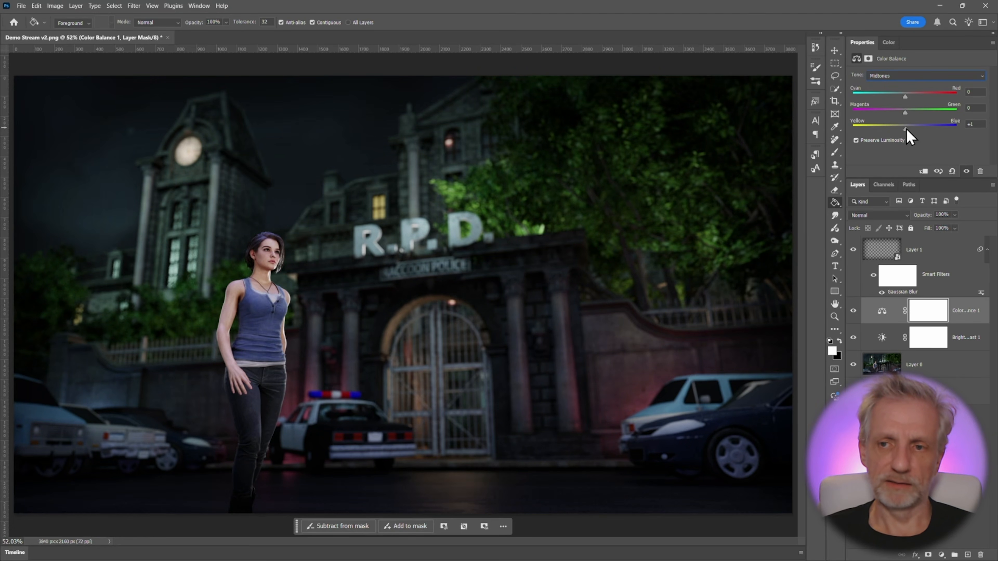
# Shift the Color Balance shadows toward blue by +10
pyautogui.click(916, 76)
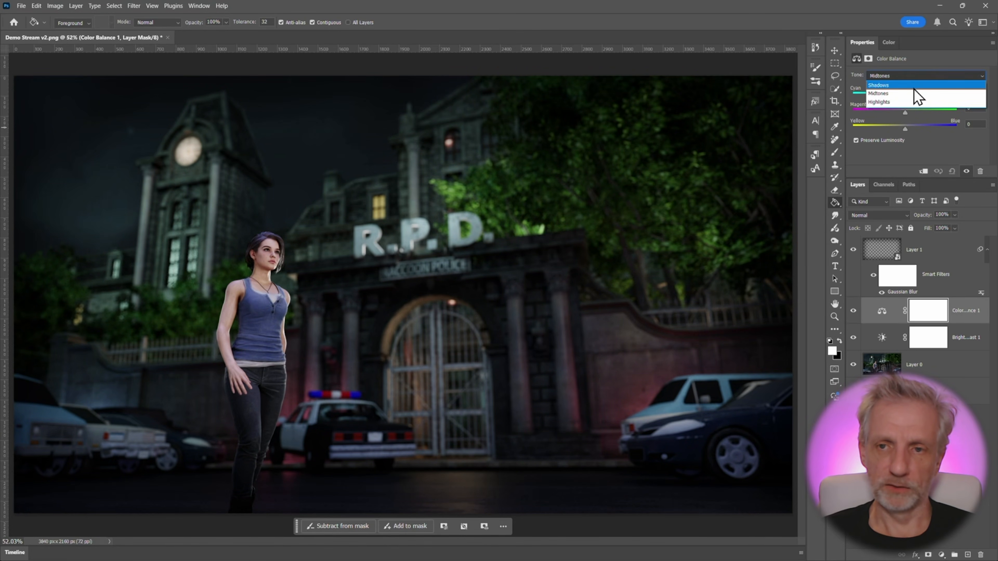
pyautogui.click(911, 77)
pyautogui.moveTo(906, 131); pyautogui.dragTo(909, 129)
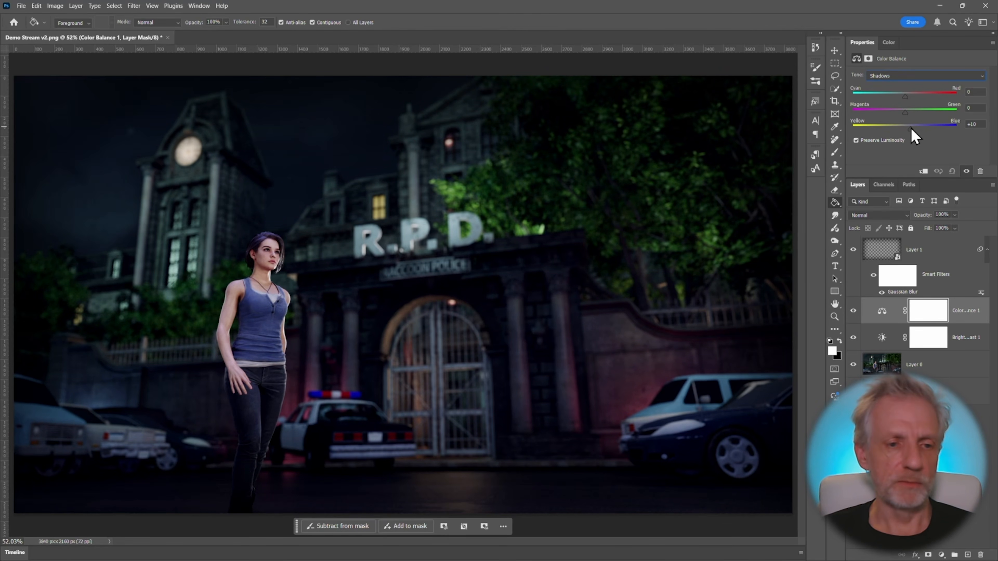
# Turn off Preserve Luminosity in the Color Balance adjustment and shift its shadows toward blue to +21
pyautogui.moveTo(913, 128); pyautogui.dragTo(915, 129)
pyautogui.click(856, 140)
pyautogui.moveTo(911, 128)
pyautogui.mouseDown()
pyautogui.moveTo(919, 138)
pyautogui.moveTo(912, 133)
pyautogui.mouseUp()
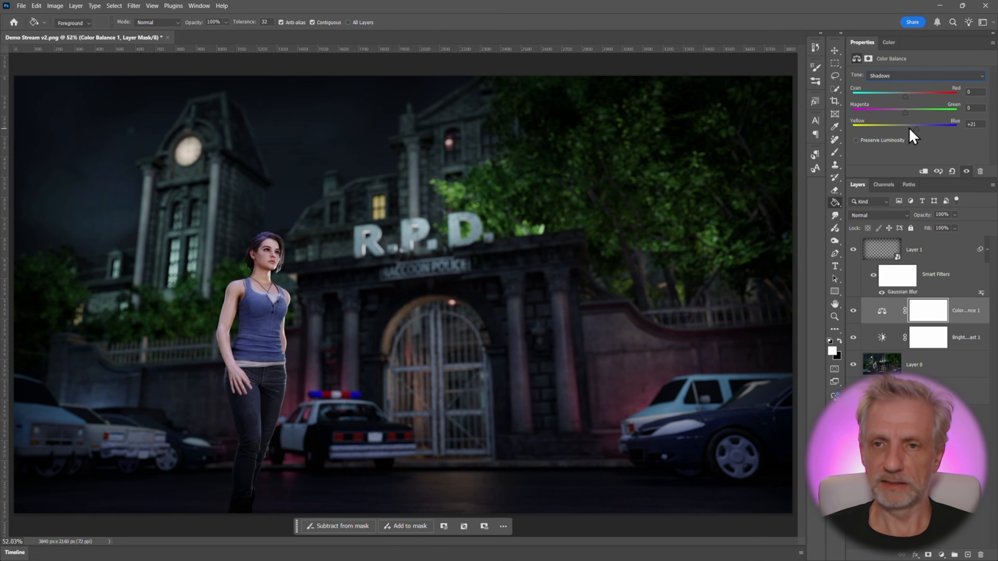
# Shift the Color Balance midtones toward blue by +7
pyautogui.click(912, 77)
pyautogui.click(912, 94)
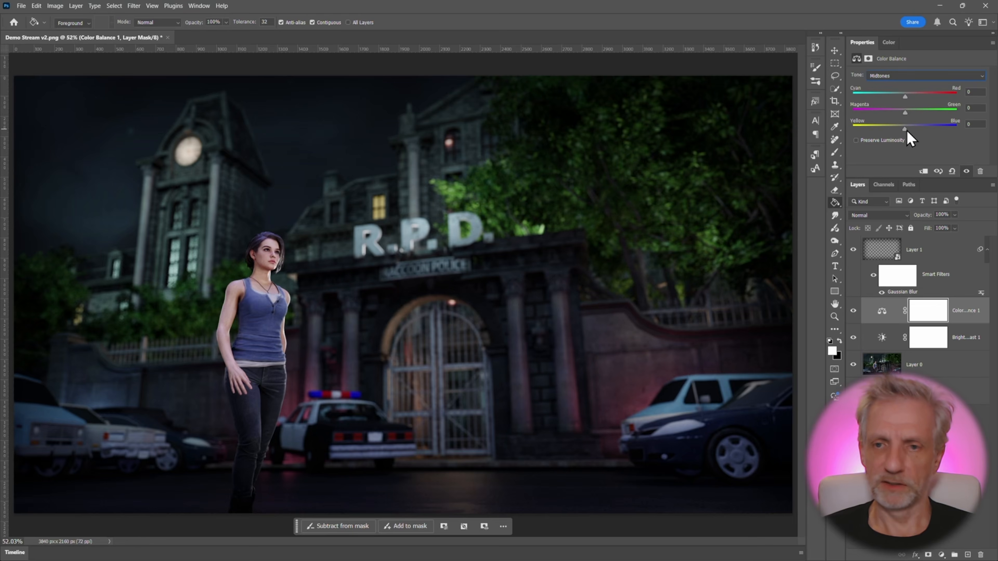
pyautogui.moveTo(909, 131); pyautogui.dragTo(911, 132)
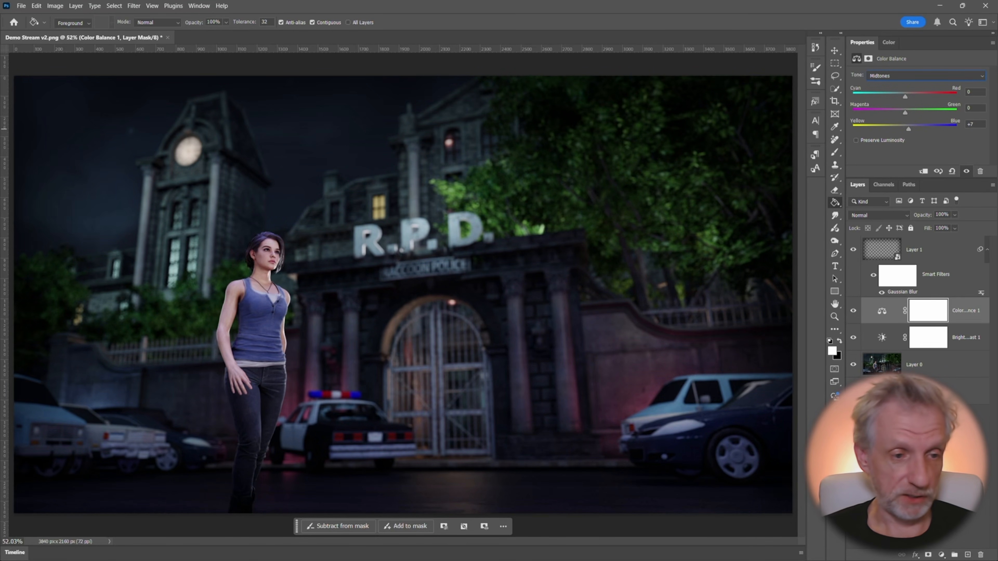
# Add a Vibrance adjustment layer above the Color Balance layer and try a saturation of +23, checking the woman at 100% zoom
pyautogui.click(941, 555)
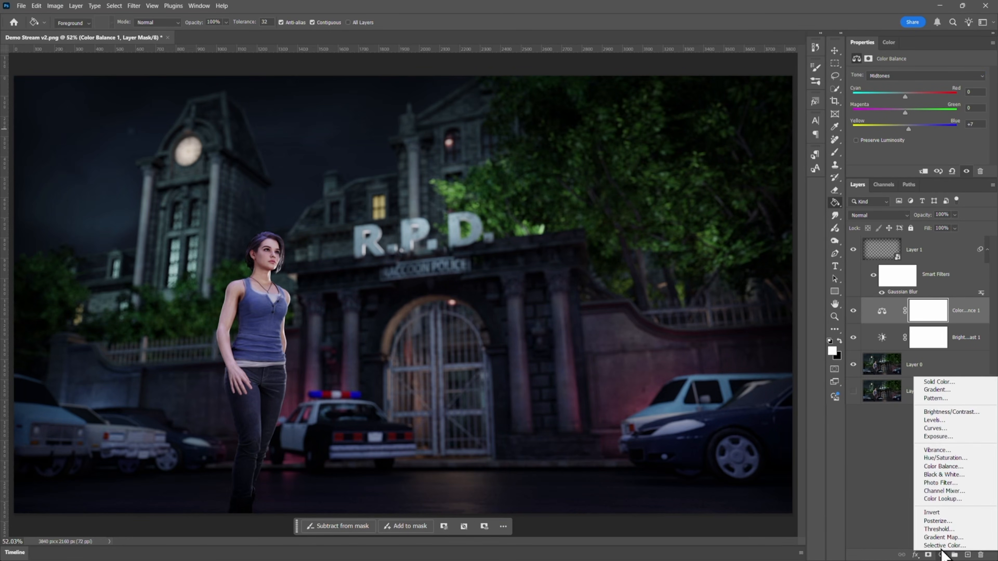
pyautogui.click(957, 451)
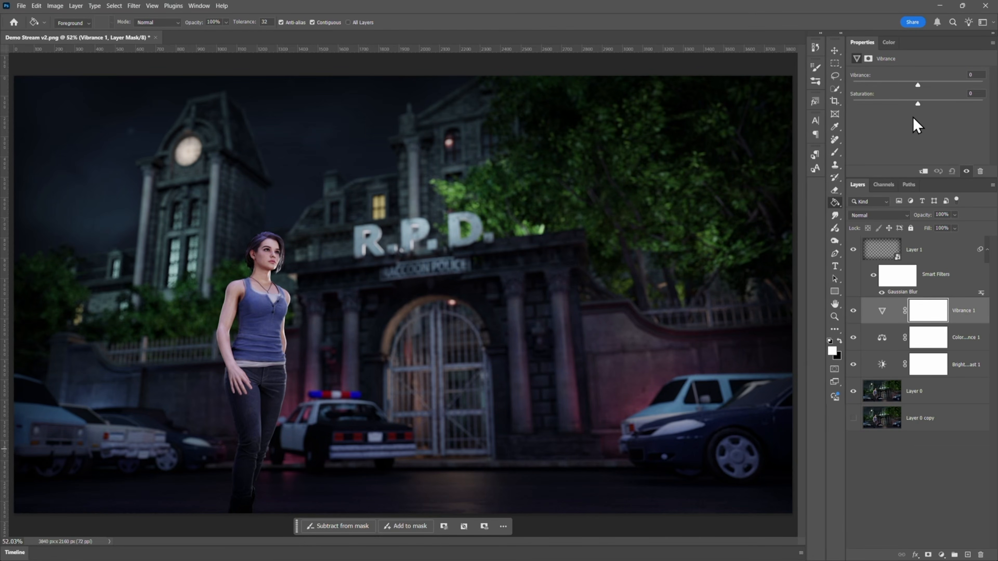
pyautogui.moveTo(911, 104); pyautogui.dragTo(934, 106)
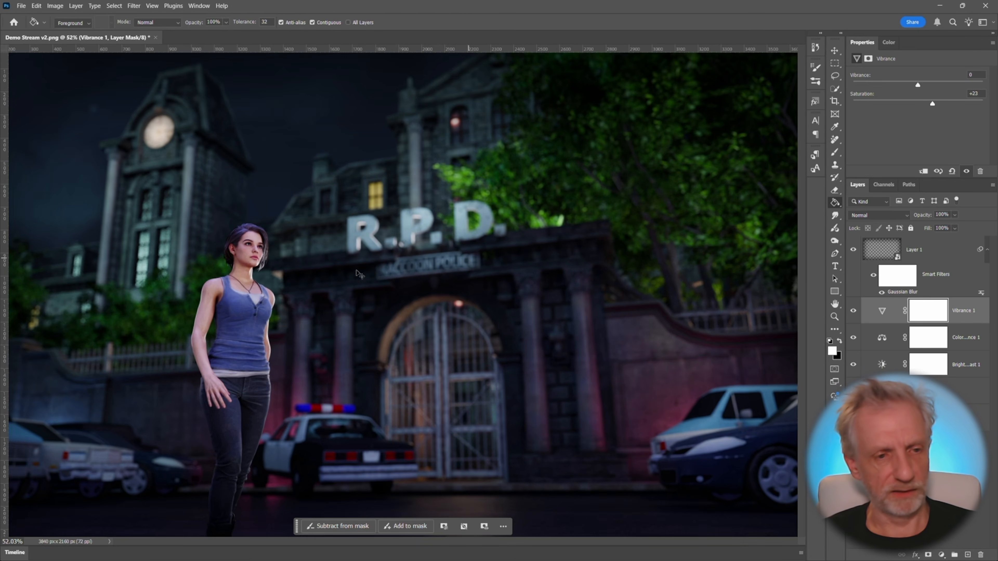
pyautogui.hotkey('ctrl', '1')
pyautogui.moveTo(232, 278); pyautogui.dragTo(417, 278)
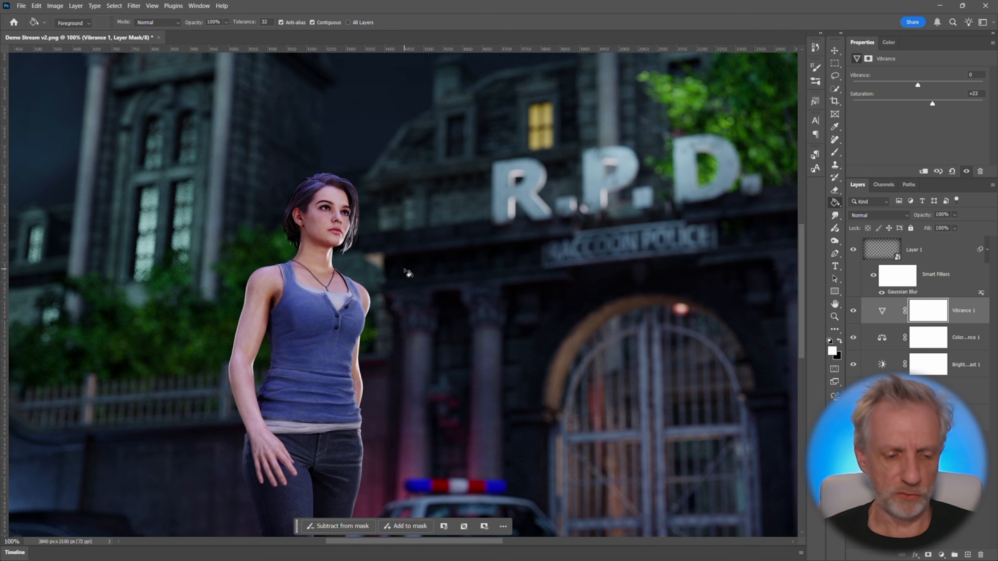
pyautogui.hotkey('ctrl', '0')
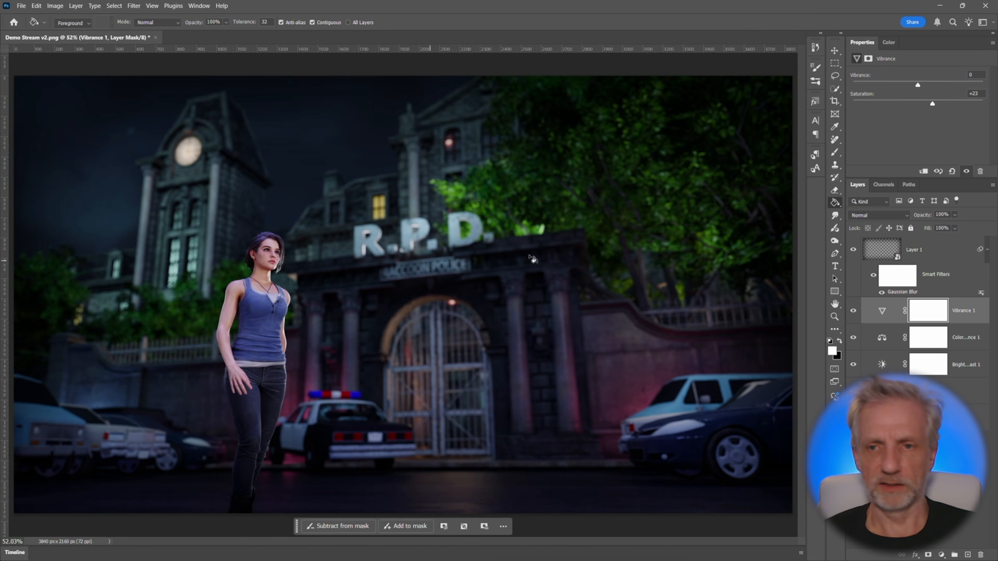
# Set the Vibrance layer's vibrance to +21 and its saturation to -12
pyautogui.moveTo(931, 106); pyautogui.dragTo(911, 107)
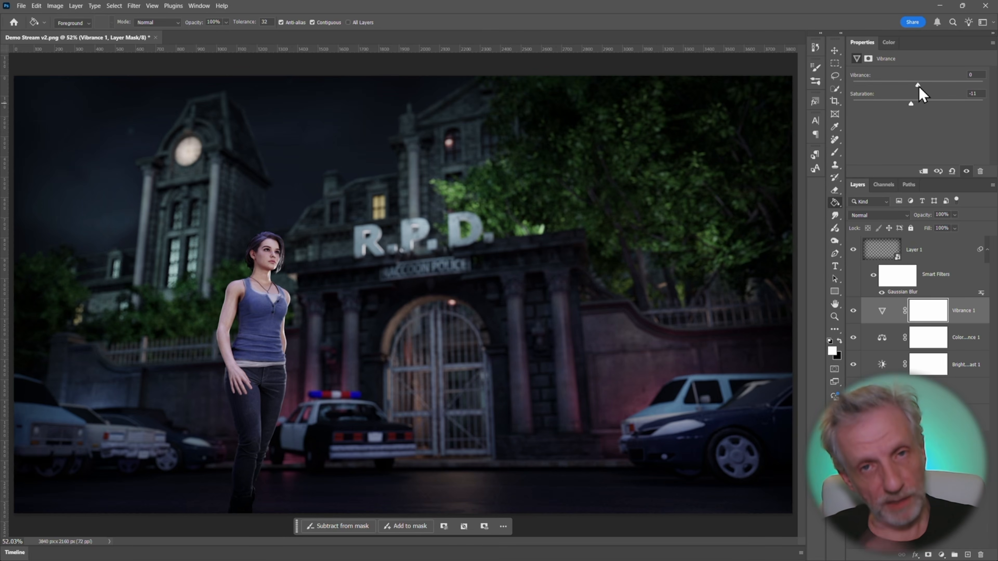
pyautogui.moveTo(920, 88); pyautogui.dragTo(907, 105)
pyautogui.click(917, 103)
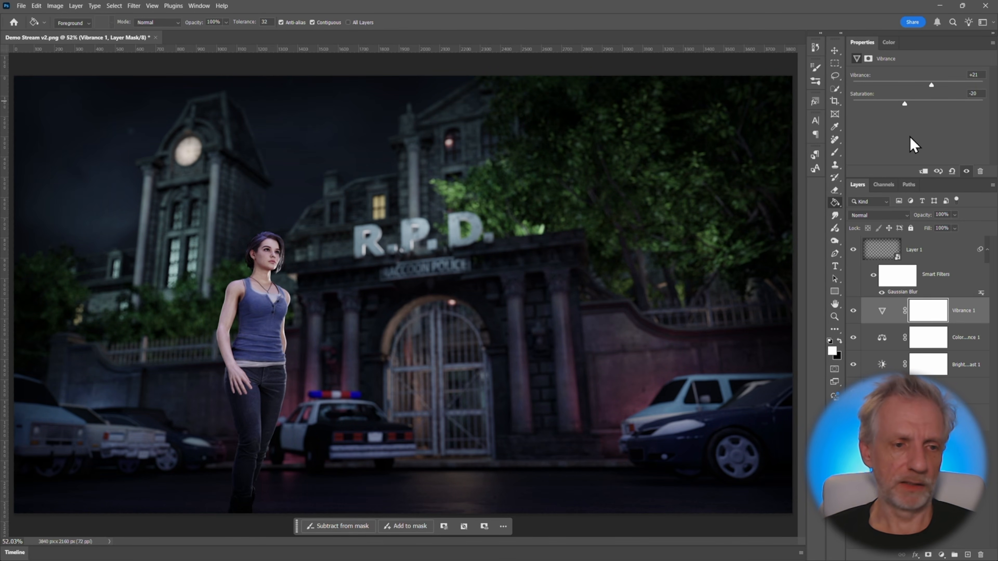
pyautogui.moveTo(905, 103); pyautogui.dragTo(911, 104)
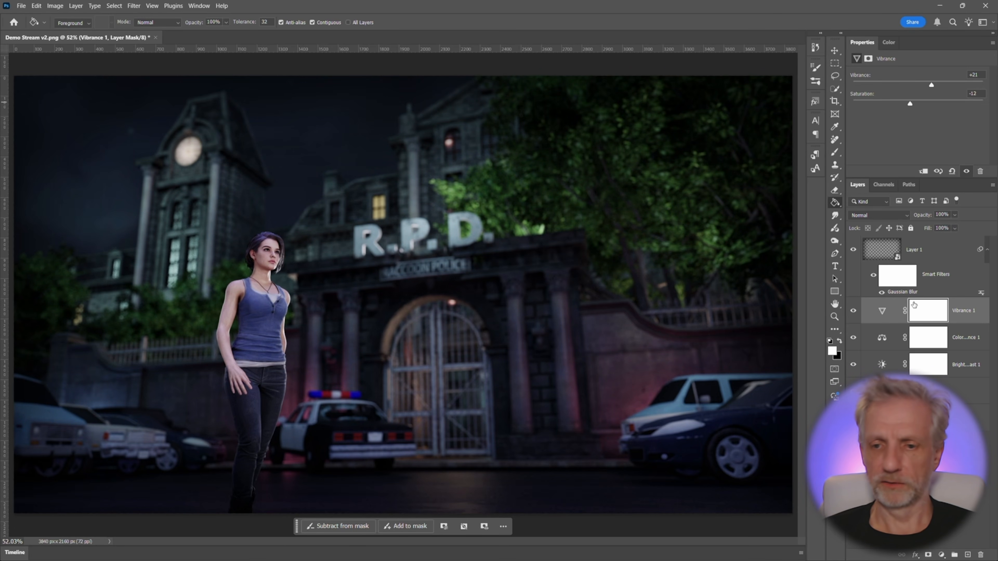
# Set the Brightness/Contrast layer's brightness to -23 and its contrast to 16
pyautogui.click(882, 373)
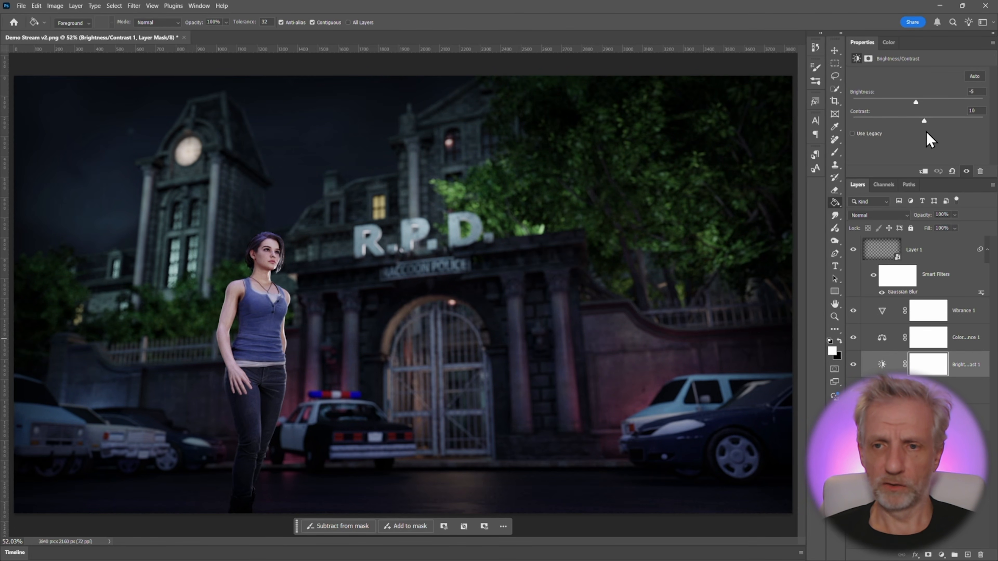
pyautogui.moveTo(915, 102); pyautogui.dragTo(928, 120)
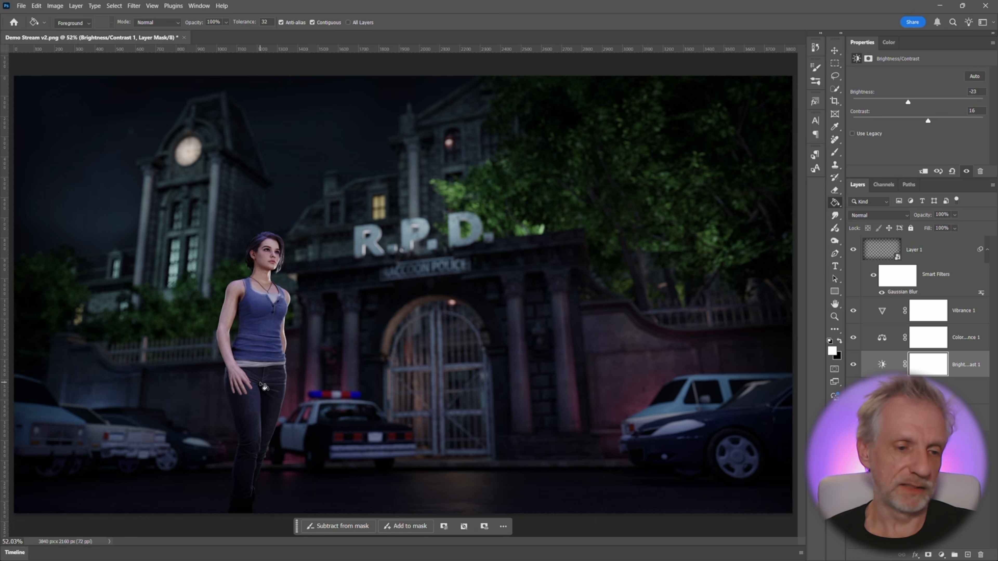
# Examine the graded image up close around the woman, the police car and the gate, and return to the full image
pyautogui.scroll(1, 266, 387)
pyautogui.scroll(5, 268, 378)
pyautogui.moveTo(311, 370); pyautogui.dragTo(436, 347)
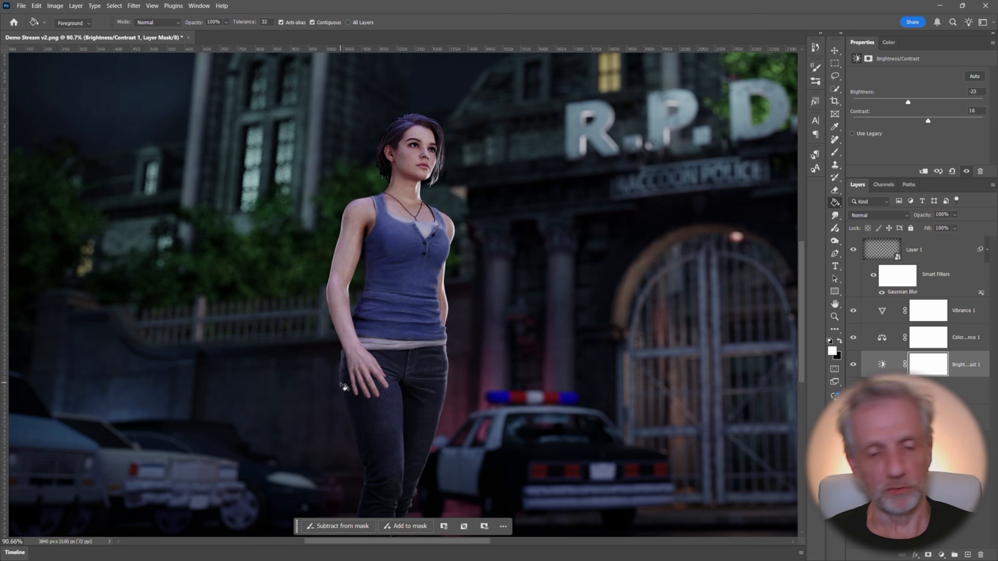
pyautogui.moveTo(469, 317); pyautogui.dragTo(310, 342)
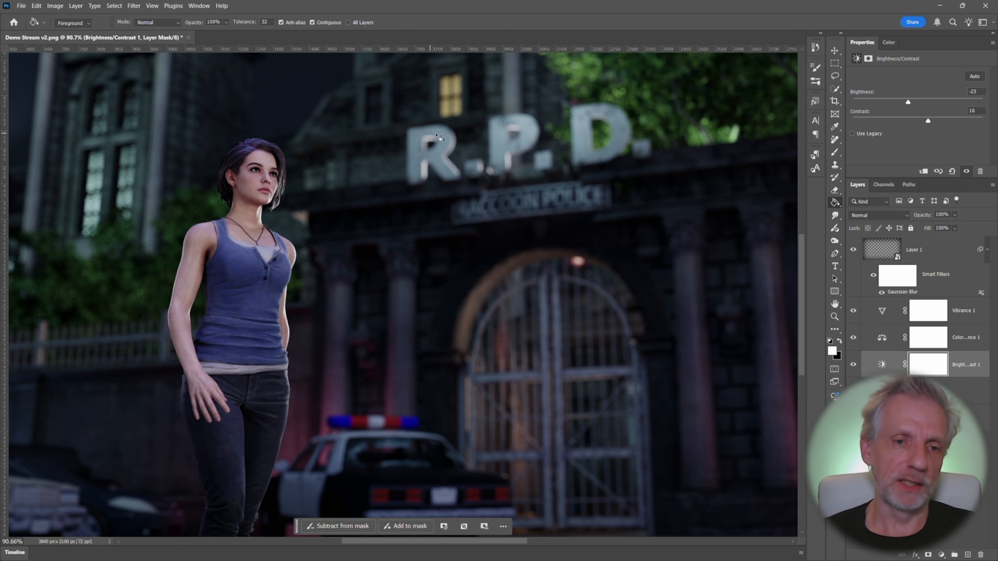
pyautogui.moveTo(557, 349); pyautogui.dragTo(730, 317)
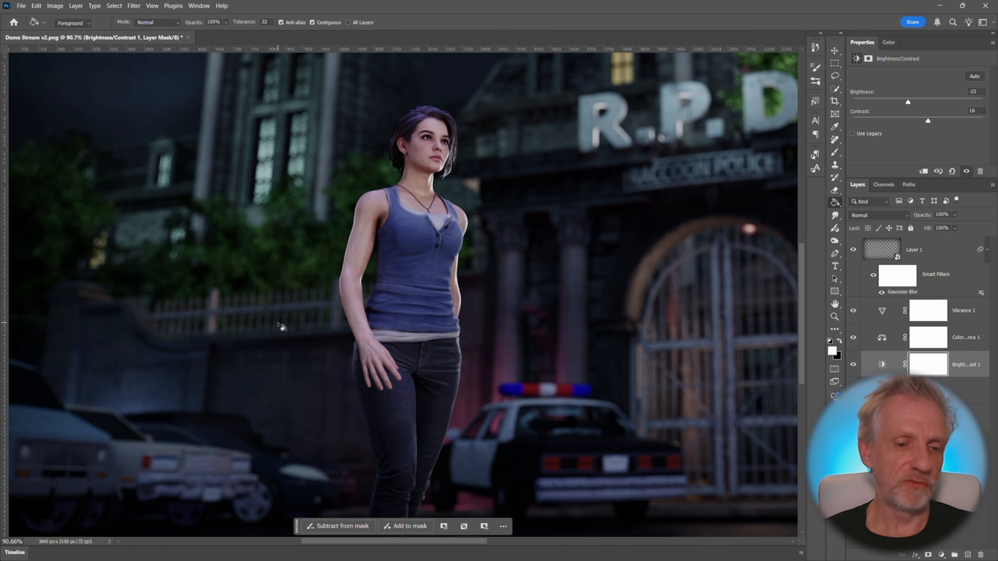
pyautogui.moveTo(724, 374); pyautogui.dragTo(502, 334)
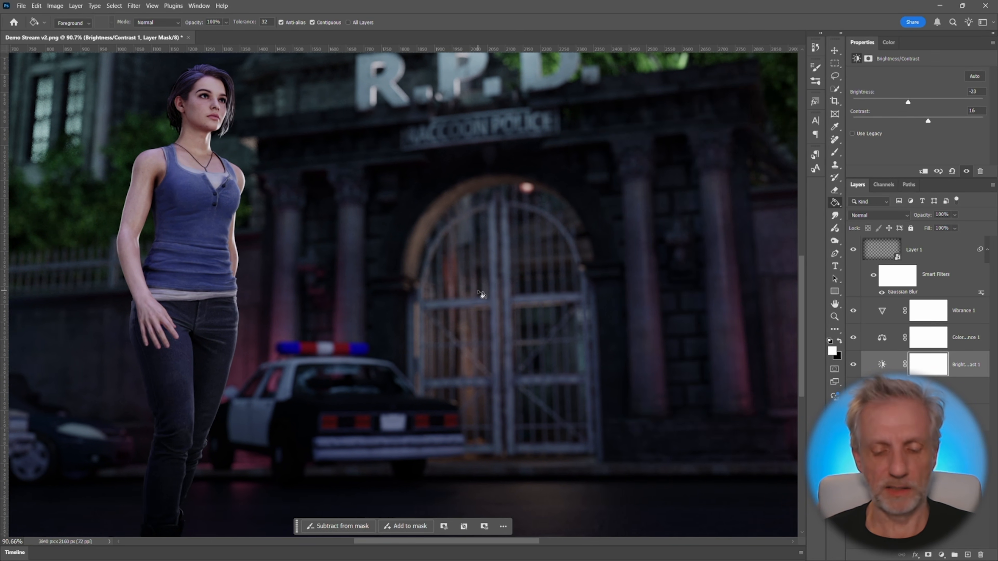
pyautogui.hotkey('ctrl', '0')
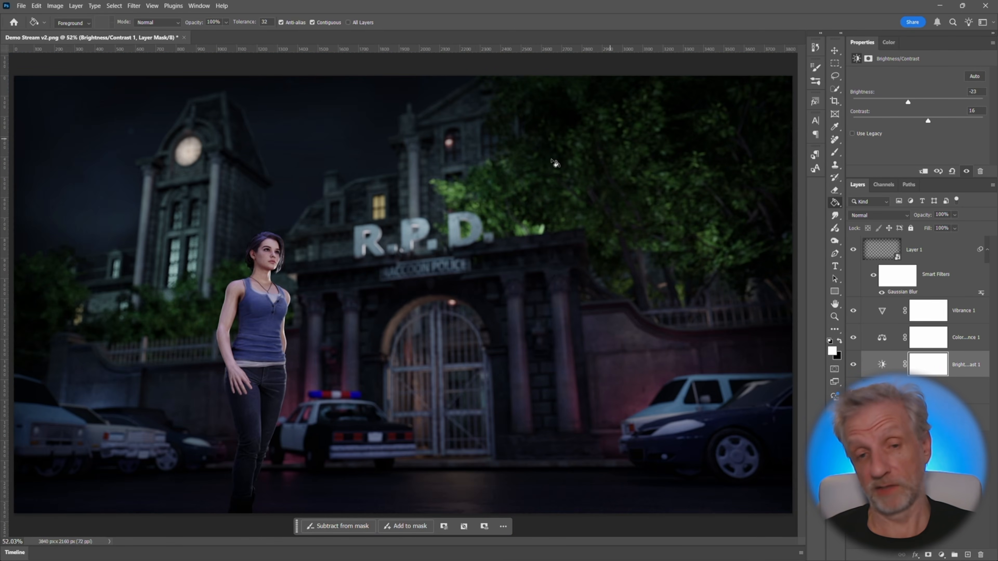